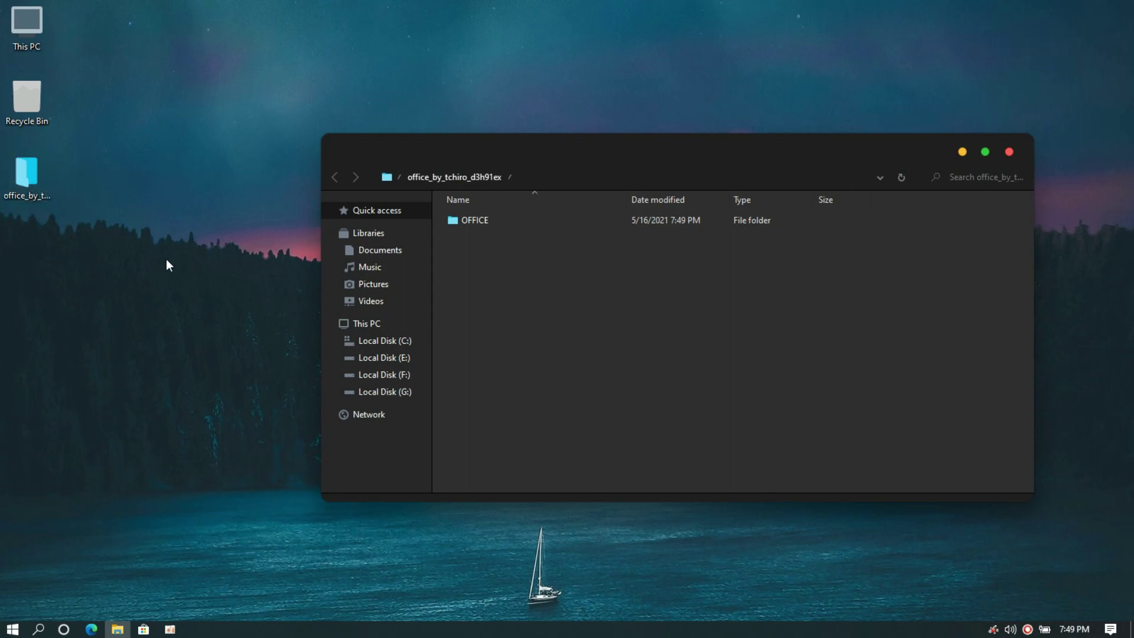
# Install the cursor set from the install setup information file inside the inner OFFICE folder, and close the folder window
pyautogui.click(460, 225)
pyautogui.doubleClick(459, 226)
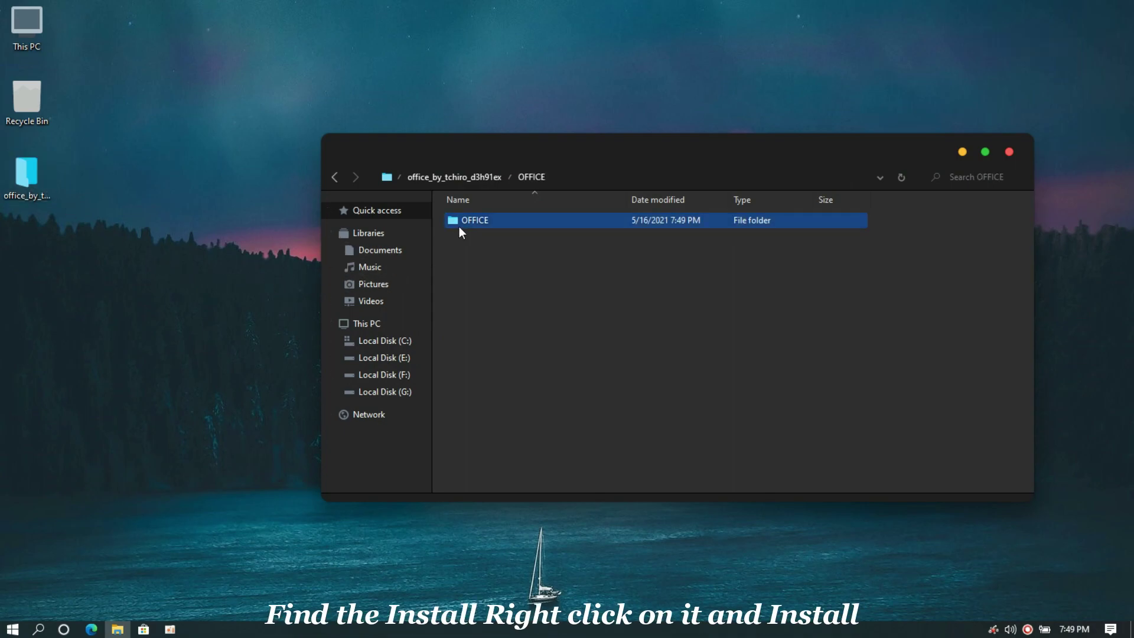
pyautogui.click(479, 342)
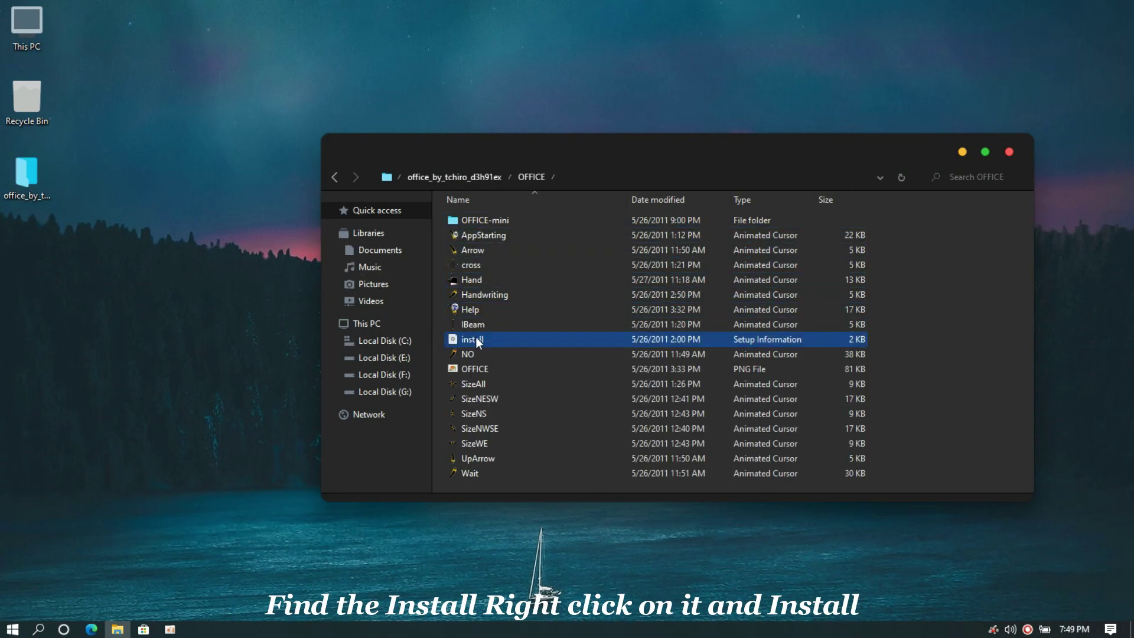
pyautogui.rightClick(491, 338)
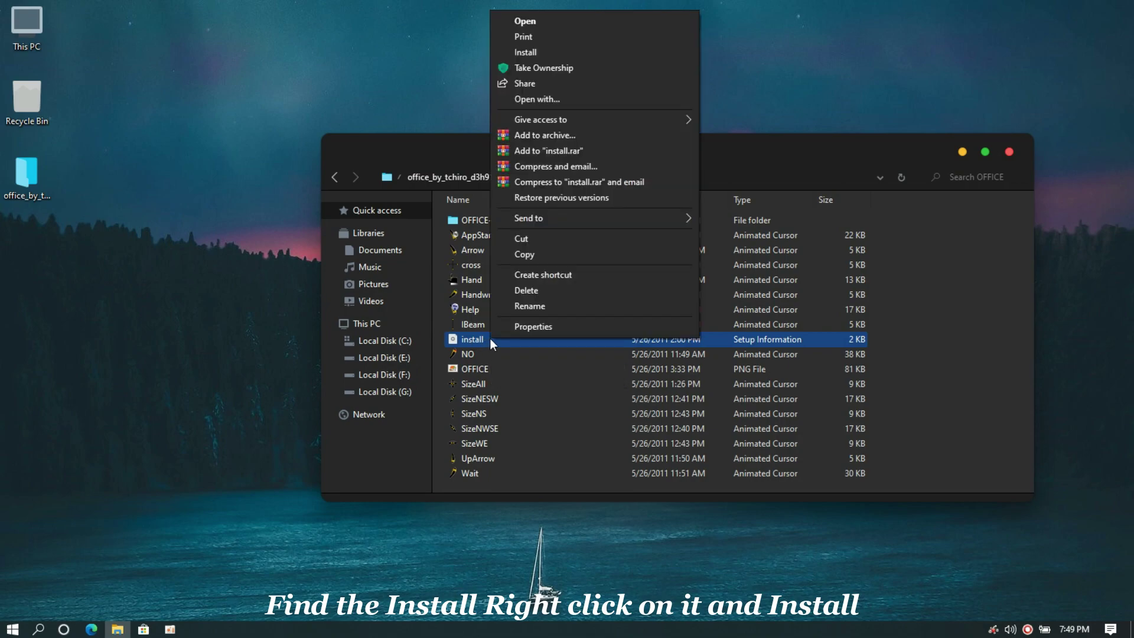
pyautogui.click(545, 53)
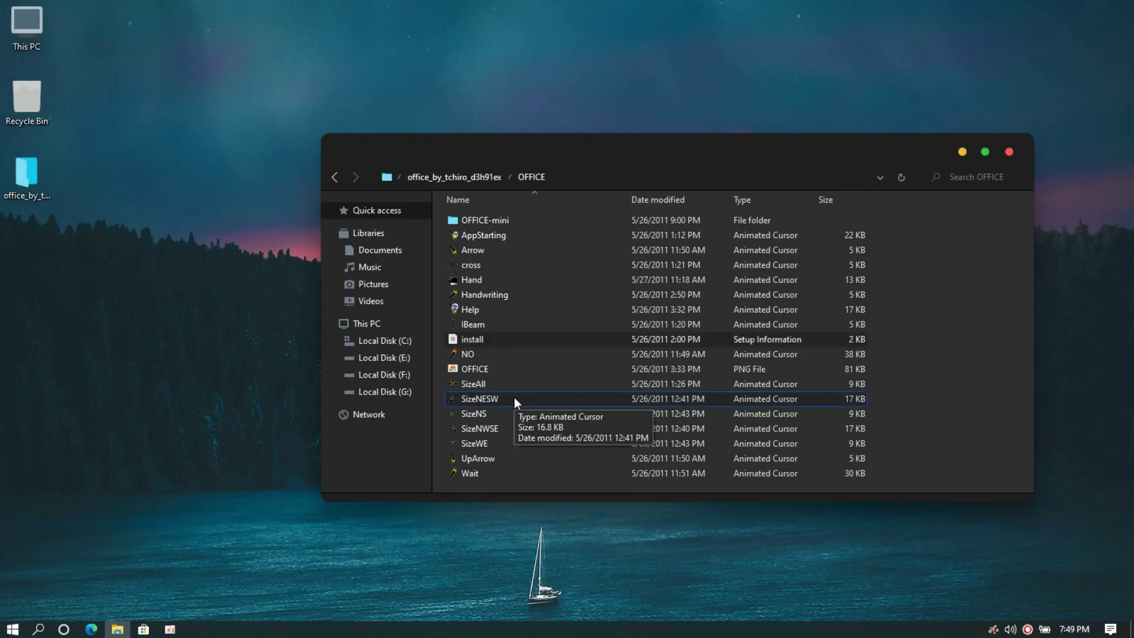
pyautogui.click(1009, 153)
# Open the mouse cursor settings from the desktop's theme personalization, close Settings and move Mouse Properties to the middle of the desktop
pyautogui.rightClick(898, 315)
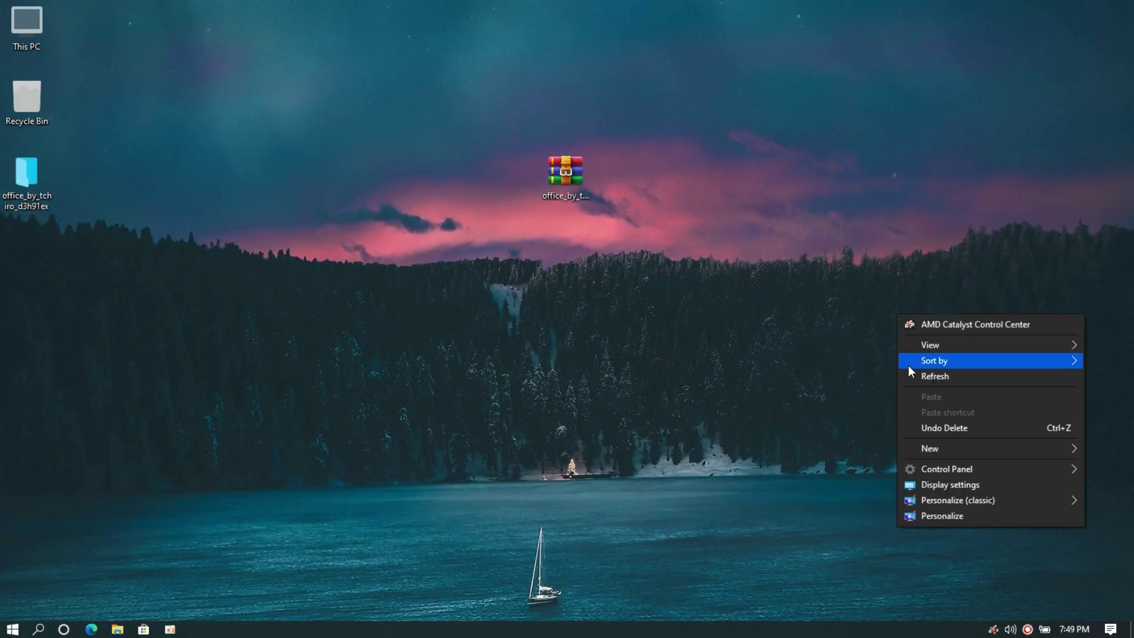
pyautogui.click(914, 518)
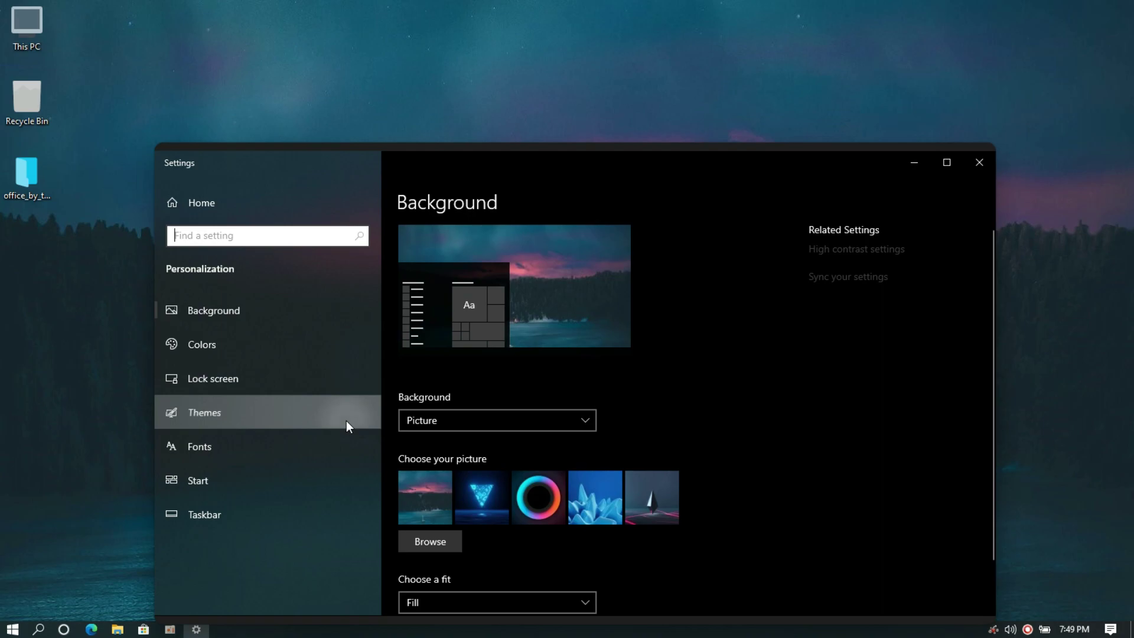
pyautogui.click(347, 421)
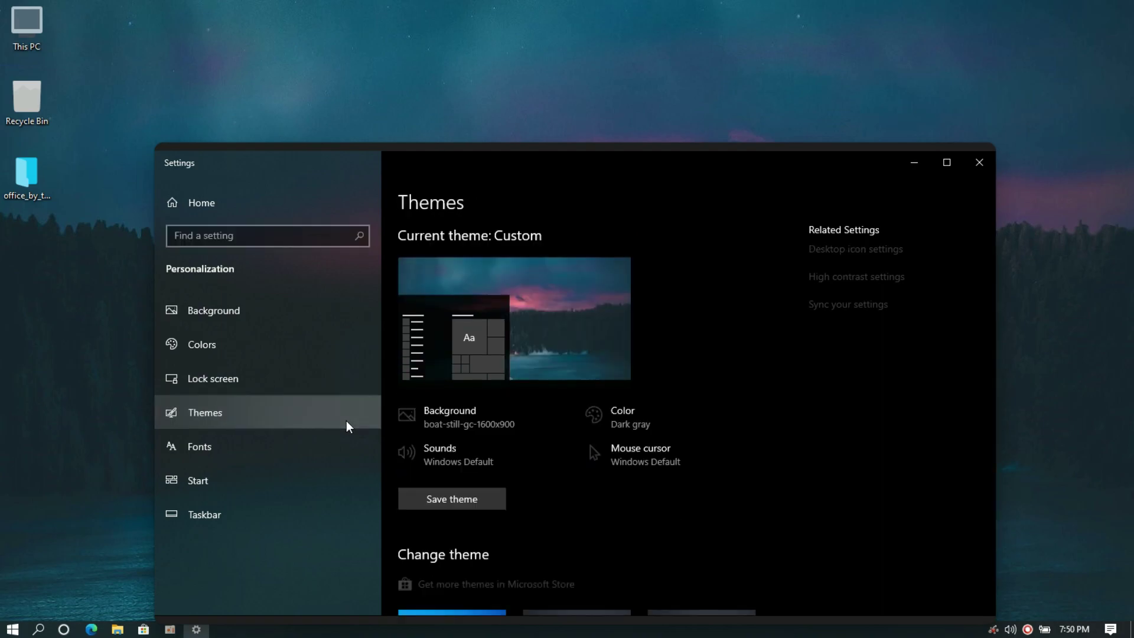
pyautogui.click(626, 449)
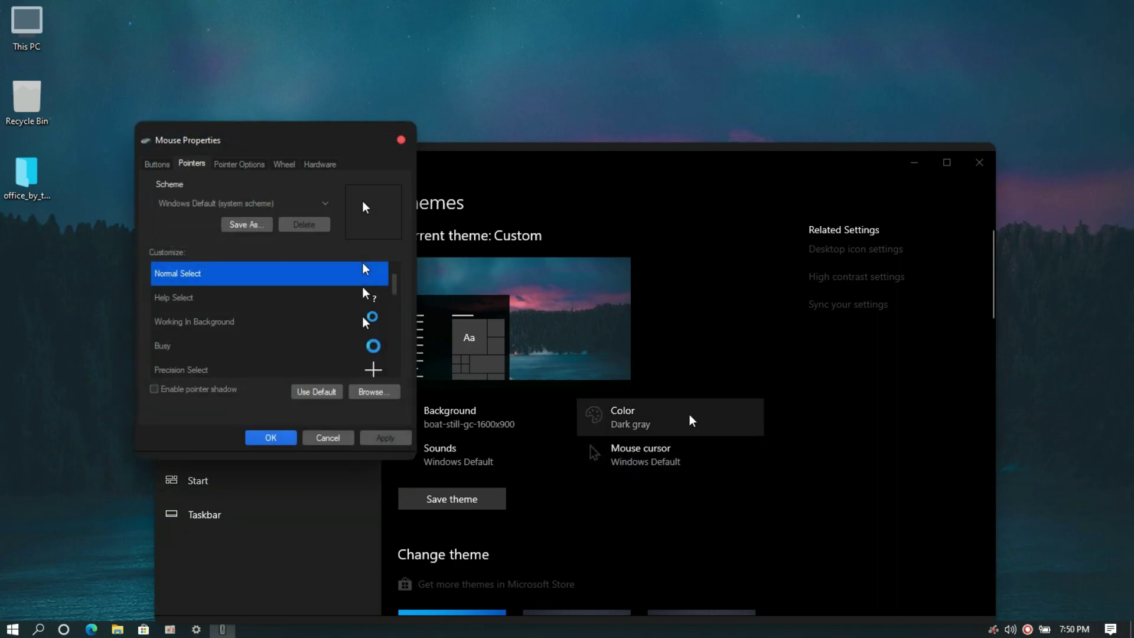
pyautogui.click(985, 168)
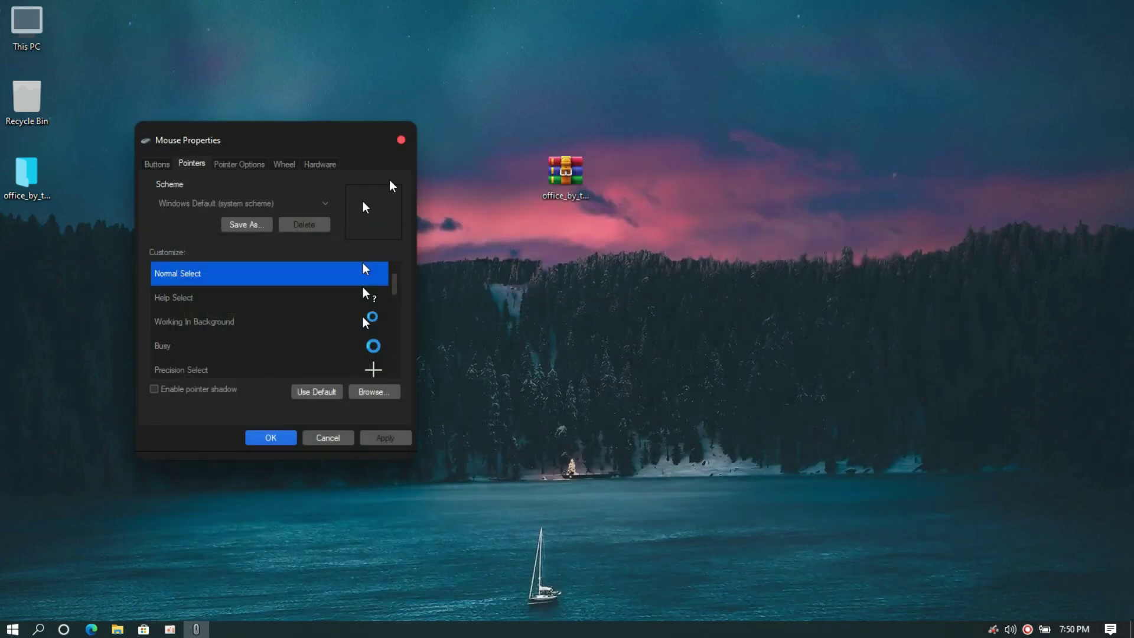
pyautogui.moveTo(317, 151); pyautogui.dragTo(589, 186)
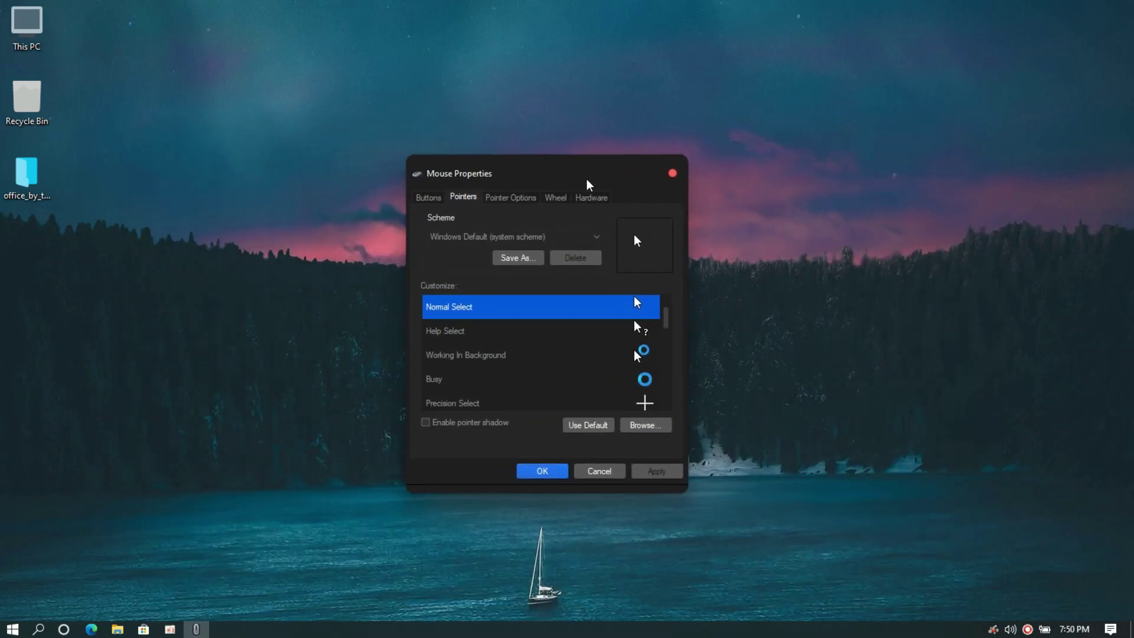
# Apply the OFFICE pointer scheme, agreeing to replace the original scheme
pyautogui.click(556, 239)
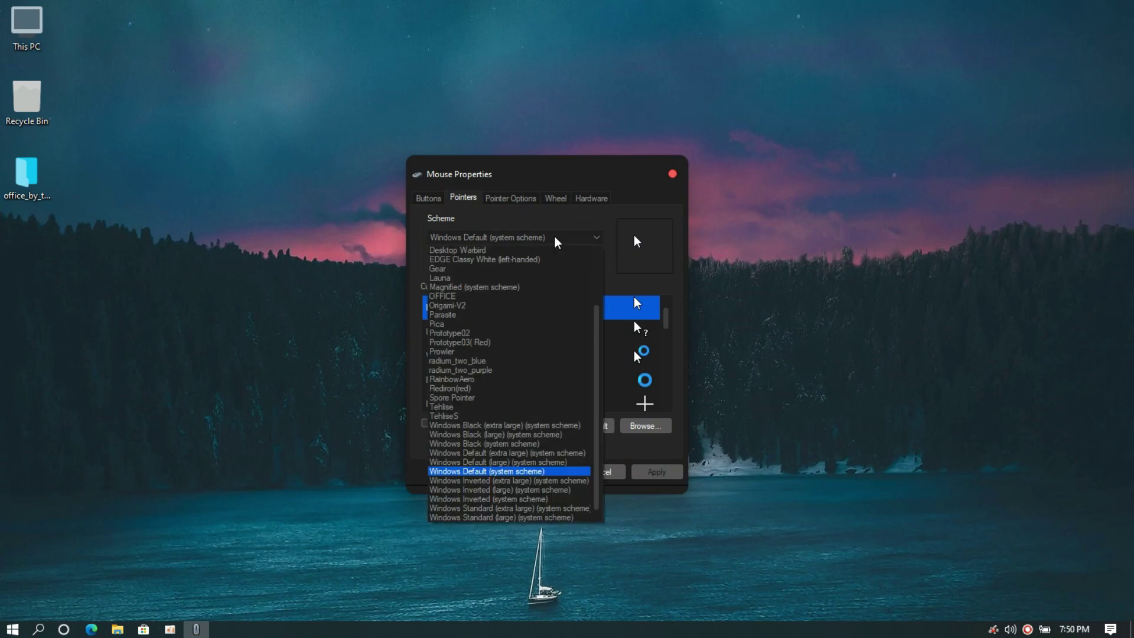
pyautogui.click(526, 298)
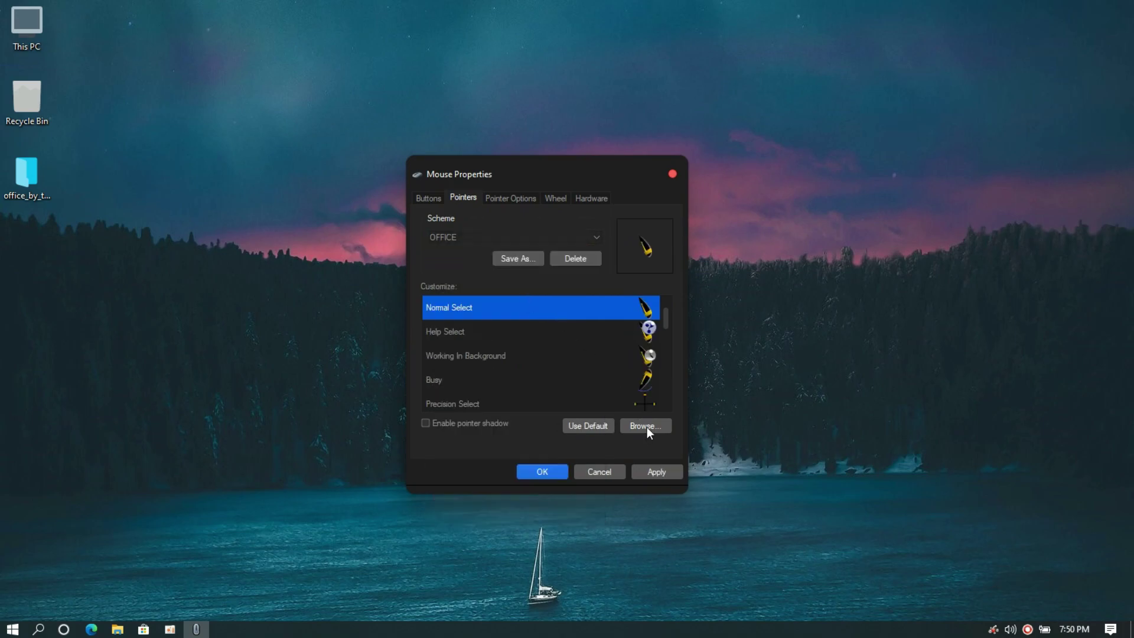
pyautogui.click(657, 472)
pyautogui.click(617, 368)
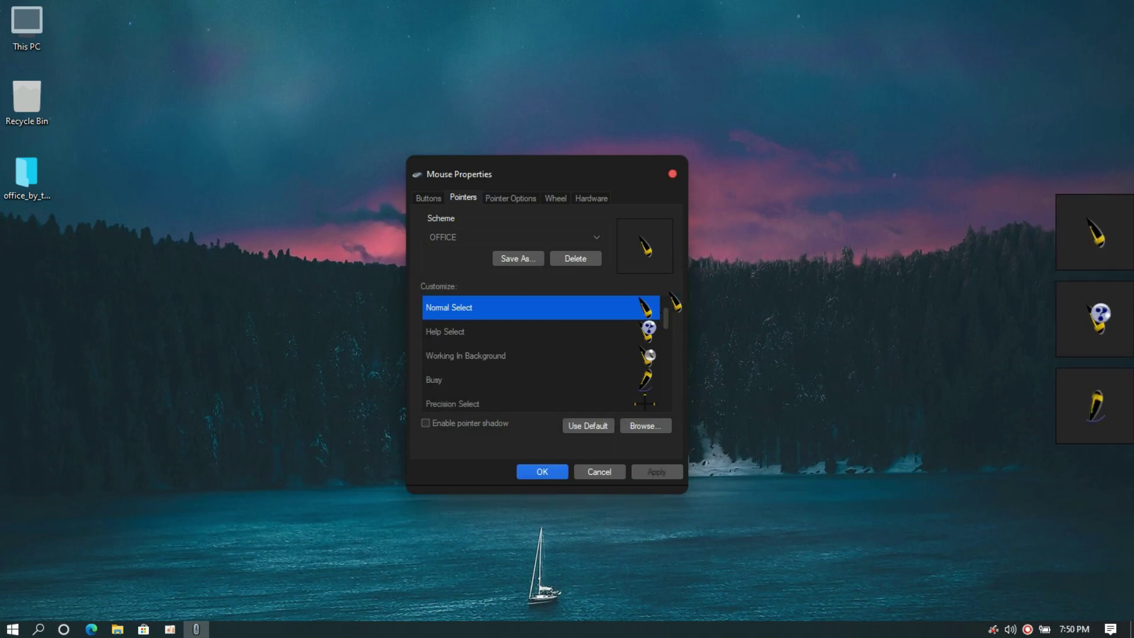
# Preview the OFFICE scheme's Help Select, Working In Background and Busy pointers, and try the cursor by opening This PC
pyautogui.click(648, 335)
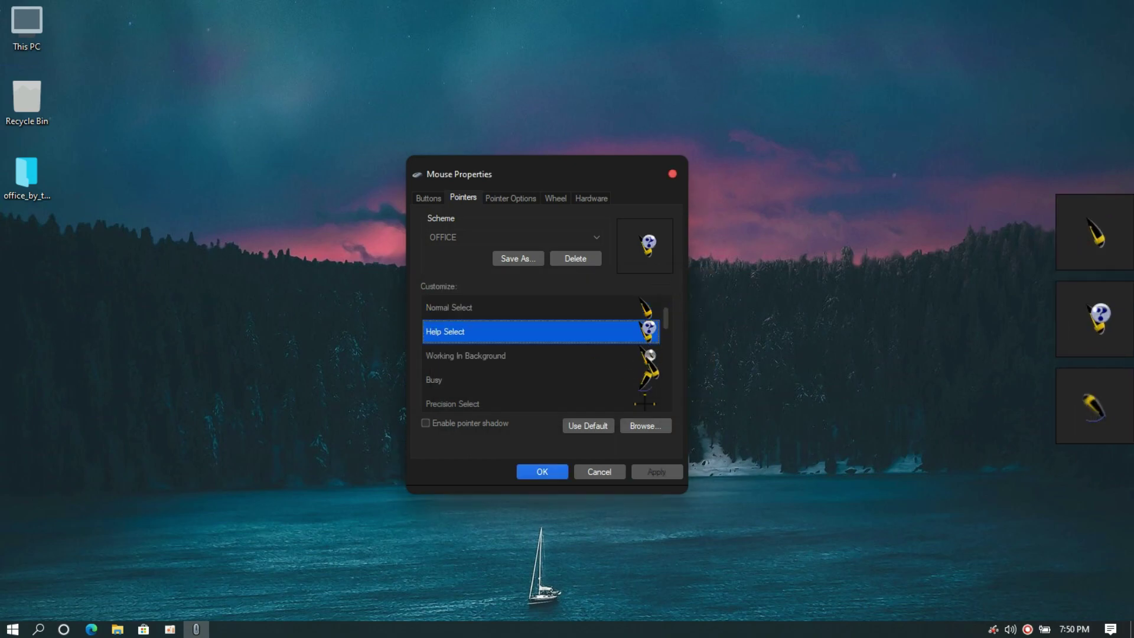
pyautogui.click(649, 358)
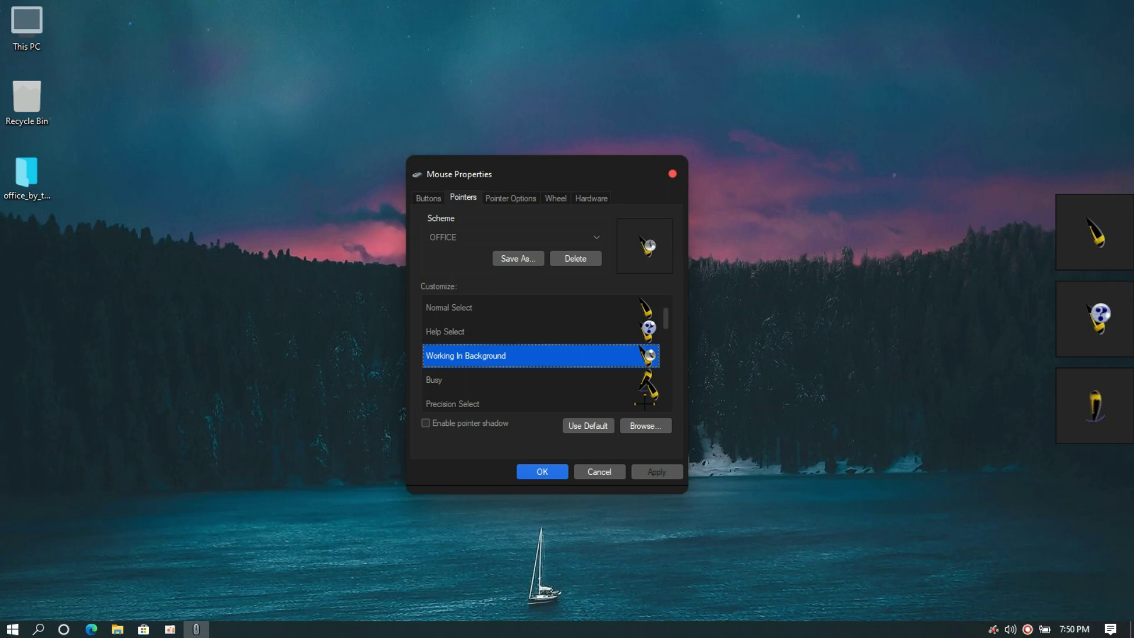
pyautogui.click(649, 382)
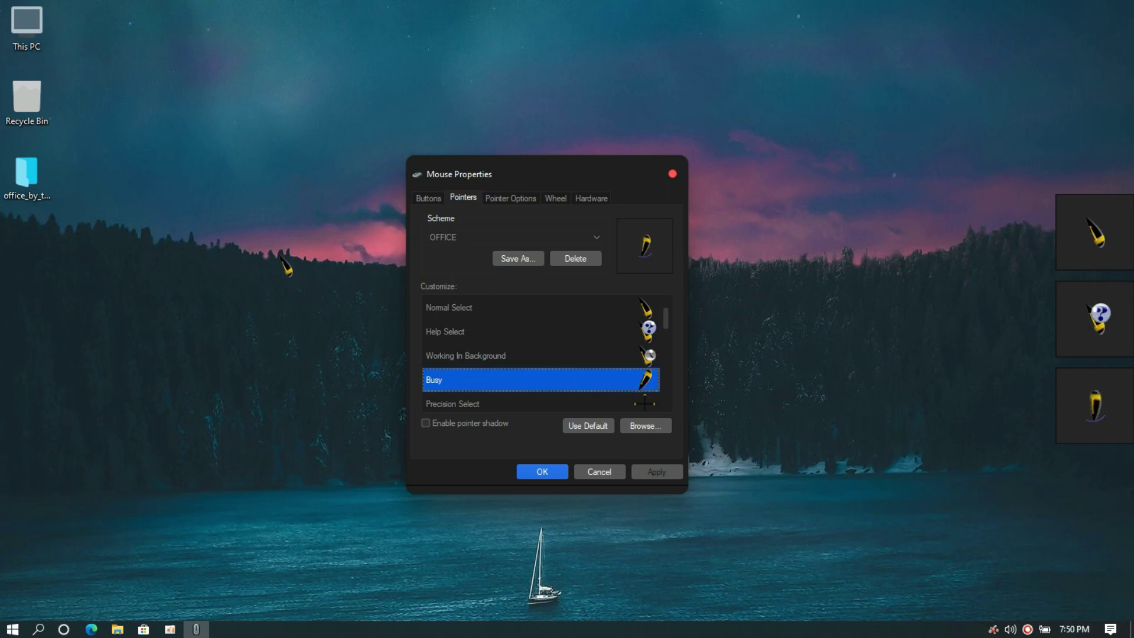
pyautogui.doubleClick(33, 27)
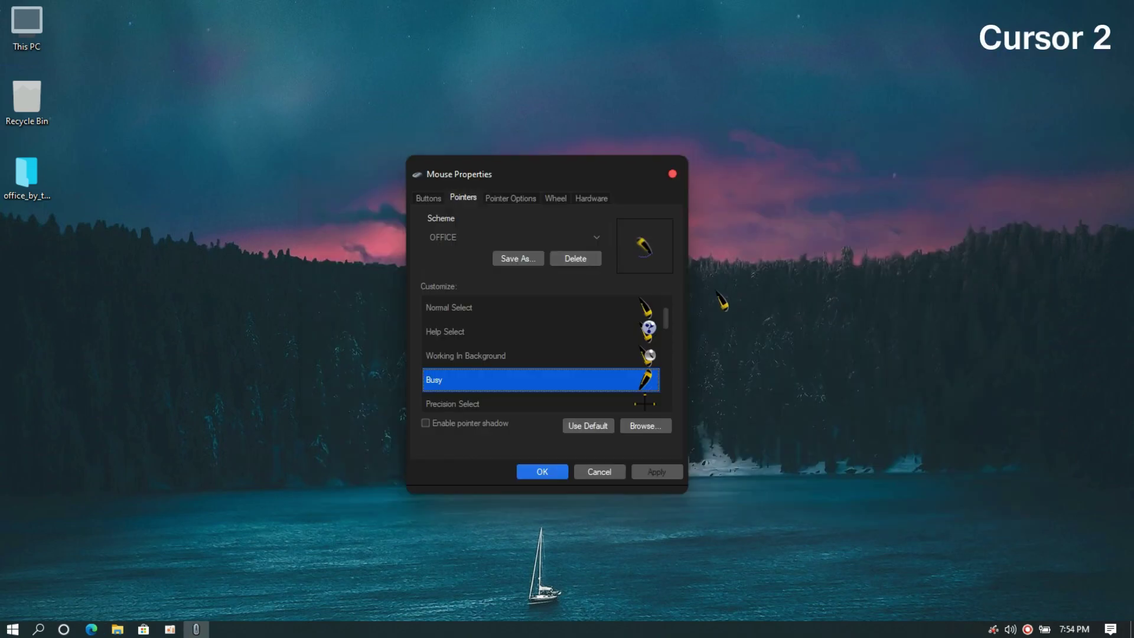
# Switch the pointer scheme to Origami-V2 and apply it, agreeing to replace the original scheme
pyautogui.click(586, 241)
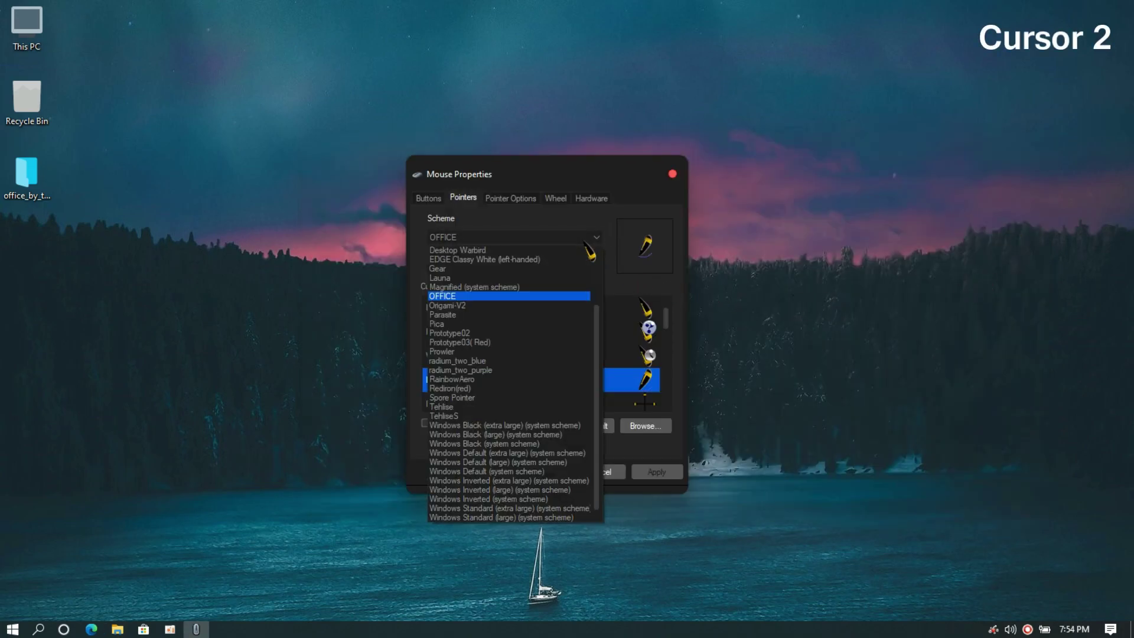
pyautogui.click(544, 305)
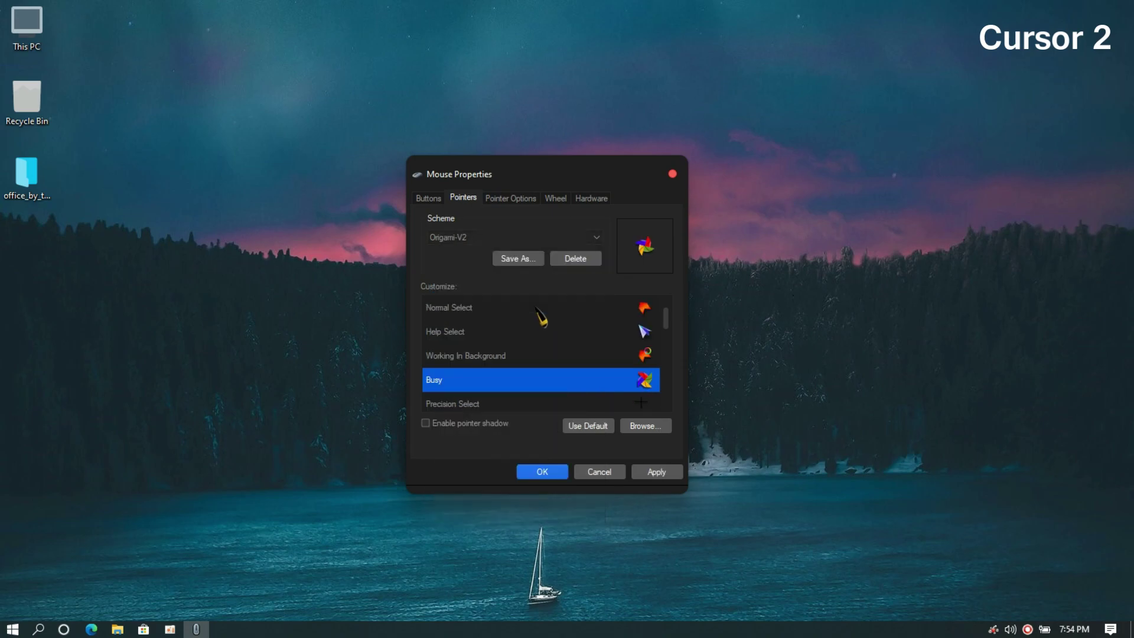
pyautogui.click(657, 471)
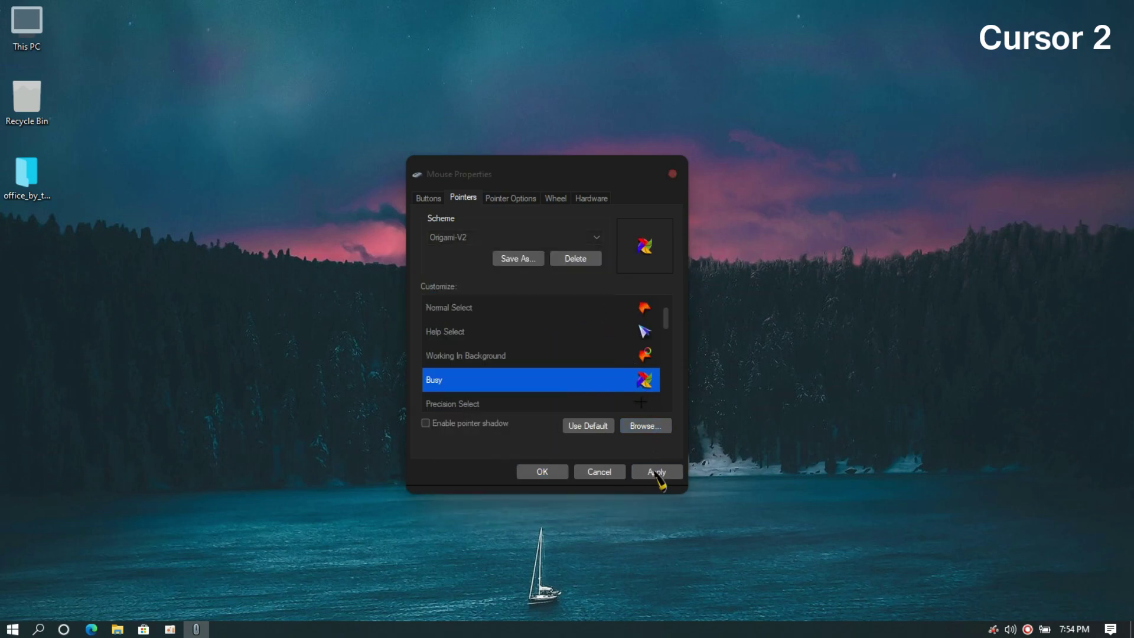
pyautogui.click(624, 369)
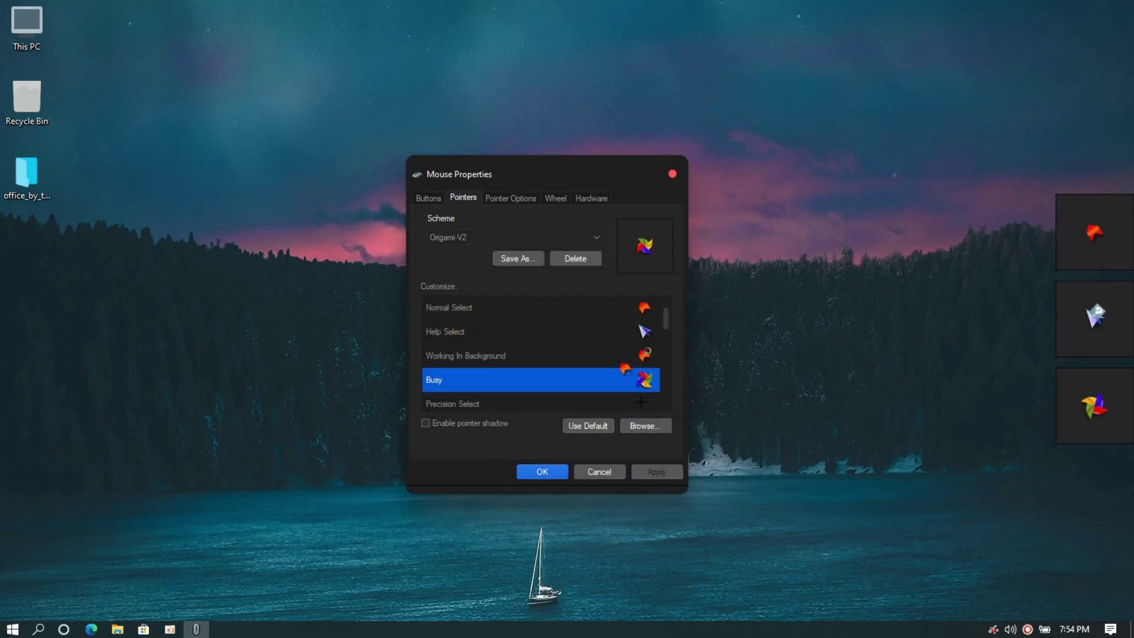
# Preview the Origami-V2 pointers from Normal Select through Busy, and try the cursor by opening This PC
pyautogui.click(644, 309)
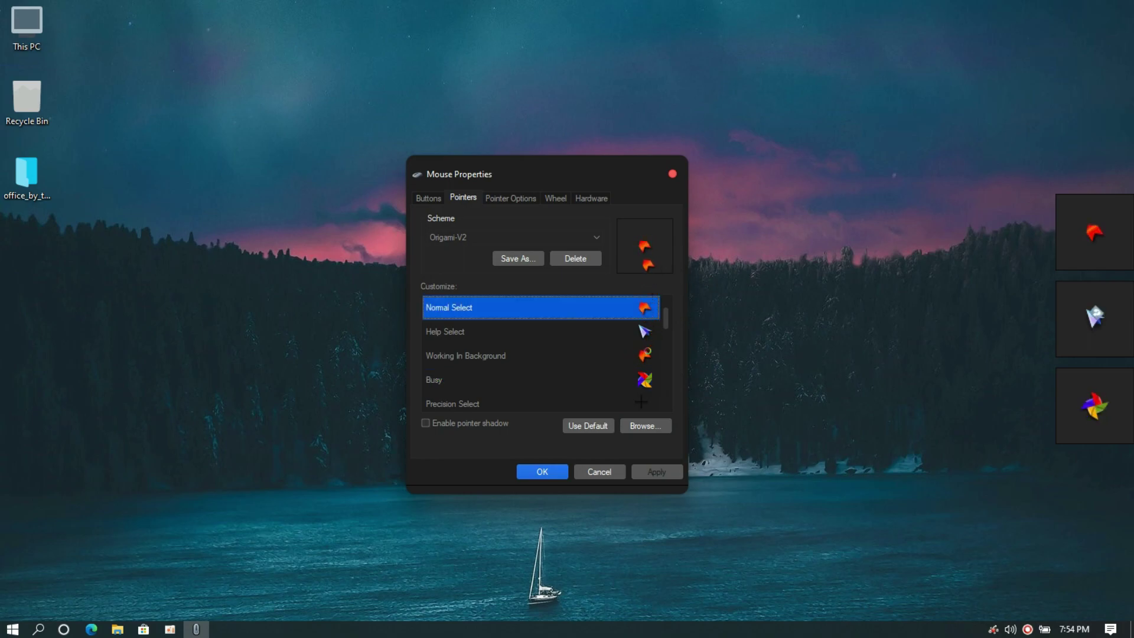
pyautogui.click(645, 333)
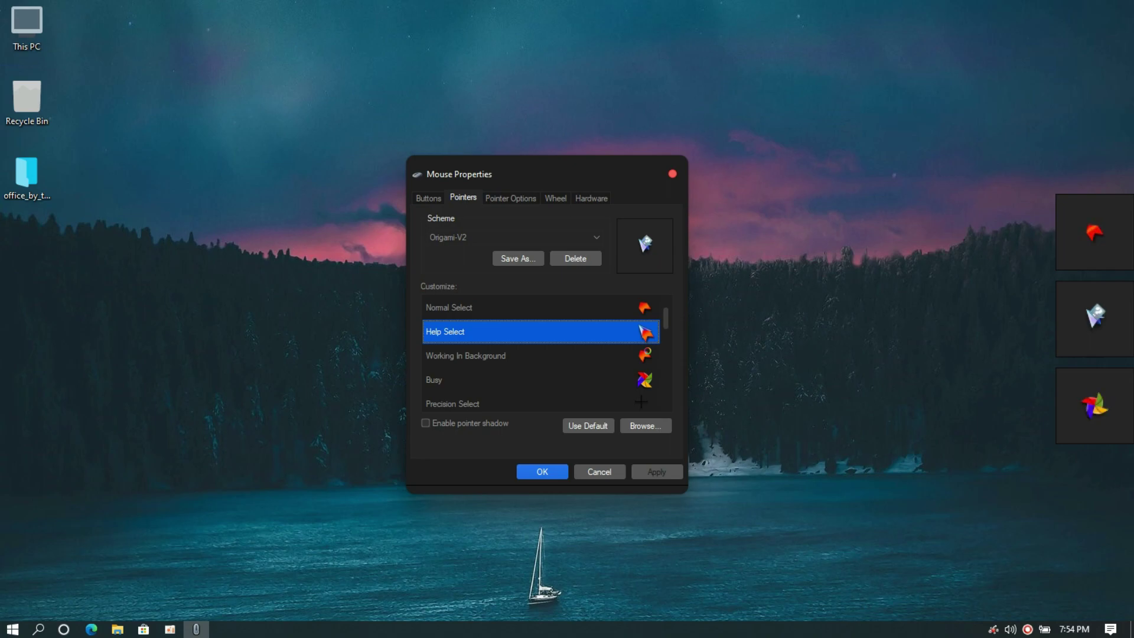
pyautogui.click(648, 361)
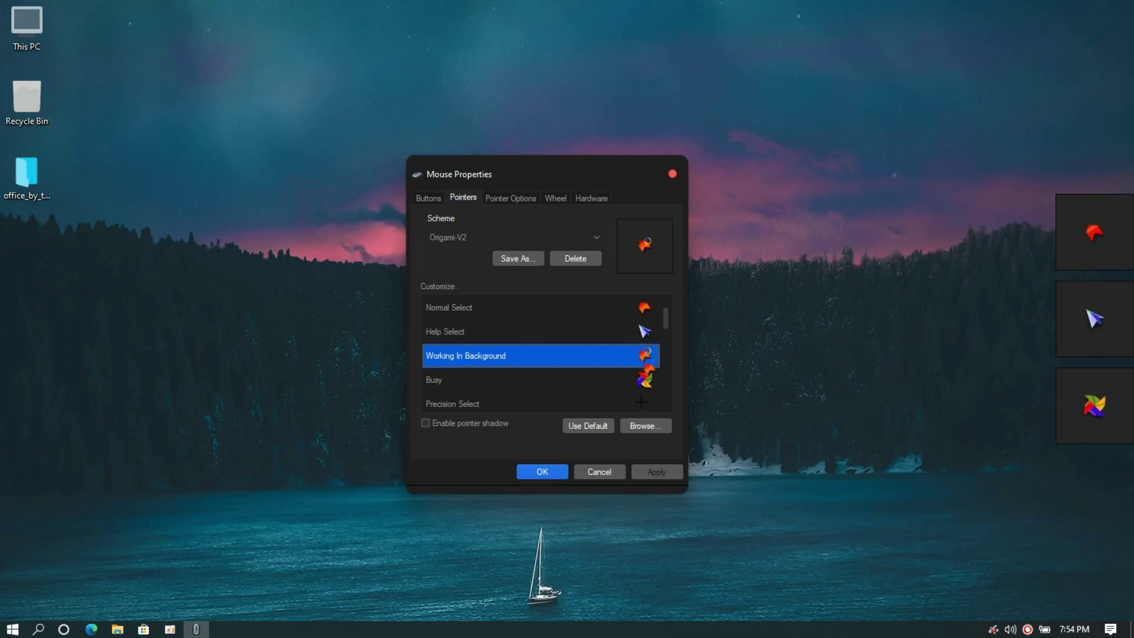
pyautogui.click(648, 385)
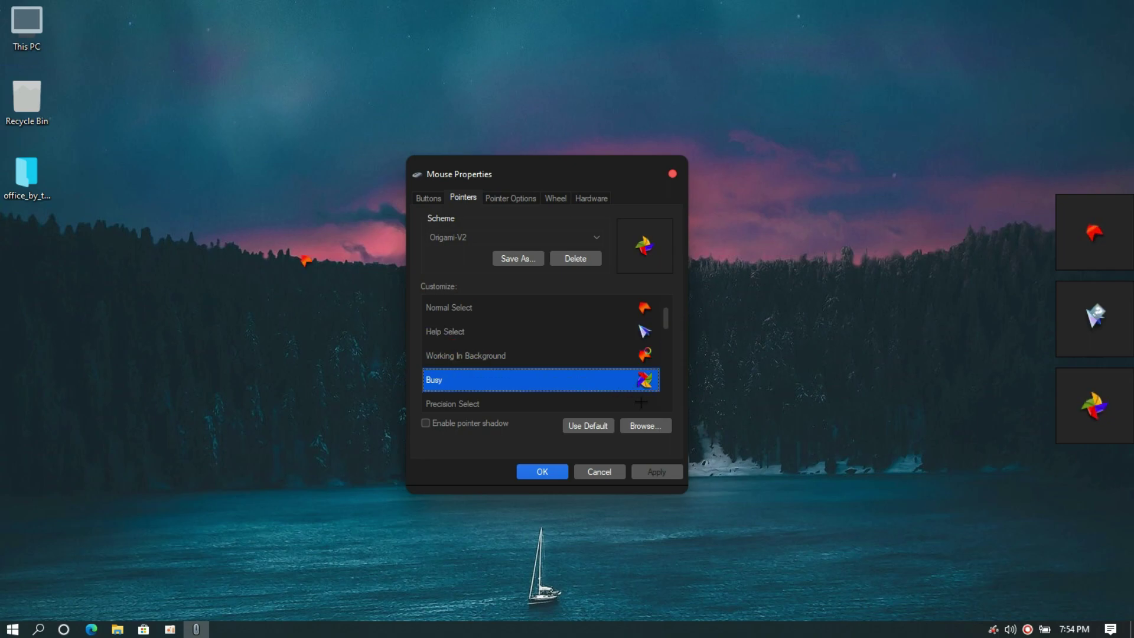
pyautogui.click(20, 47)
pyautogui.doubleClick(22, 47)
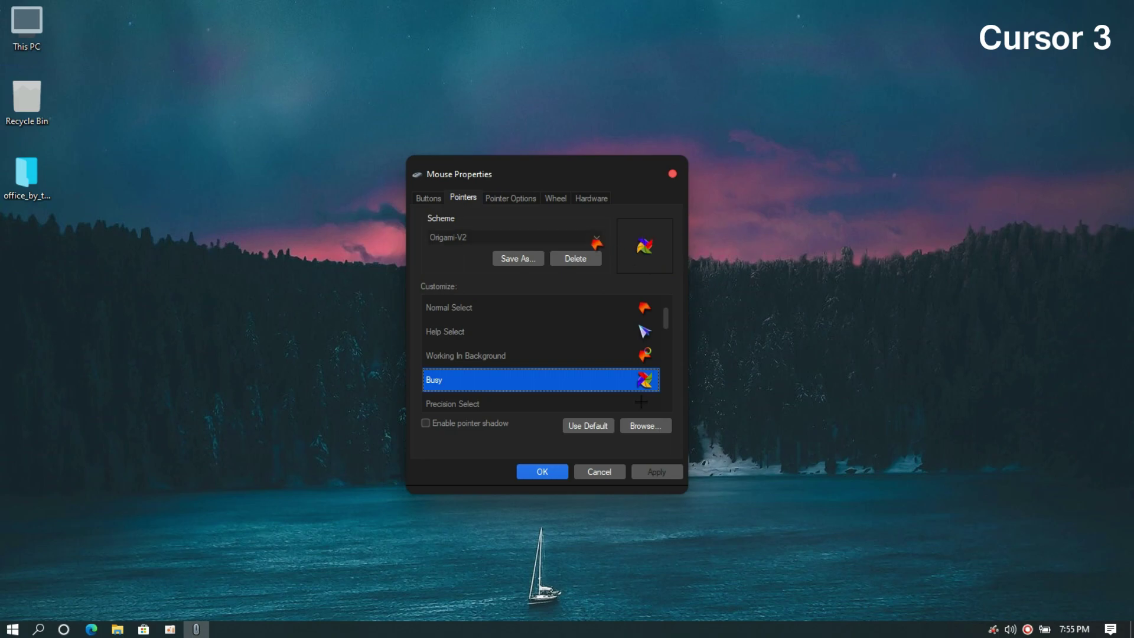
# Switch the pointer scheme to Prototype02 and apply it, agreeing to replace the original scheme
pyautogui.click(595, 241)
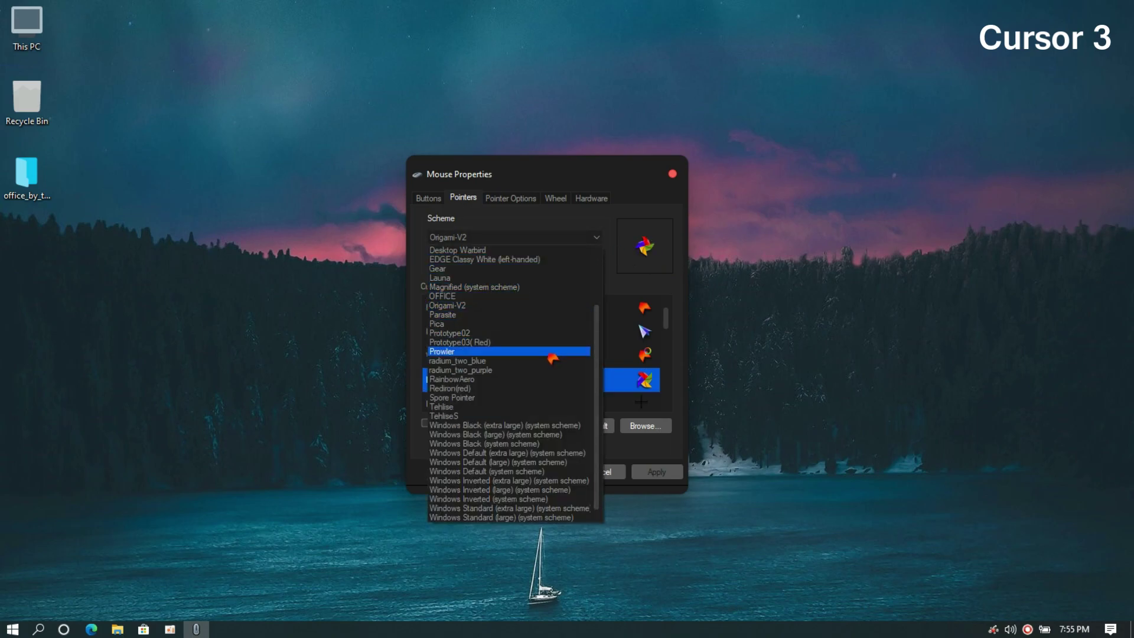
pyautogui.click(547, 334)
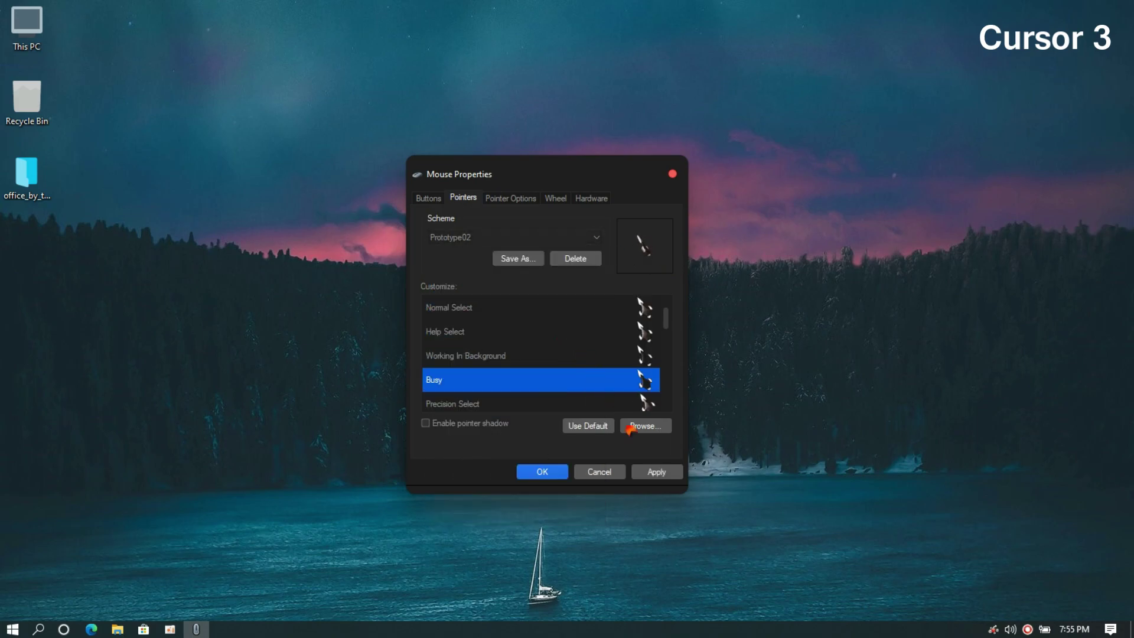
pyautogui.click(651, 474)
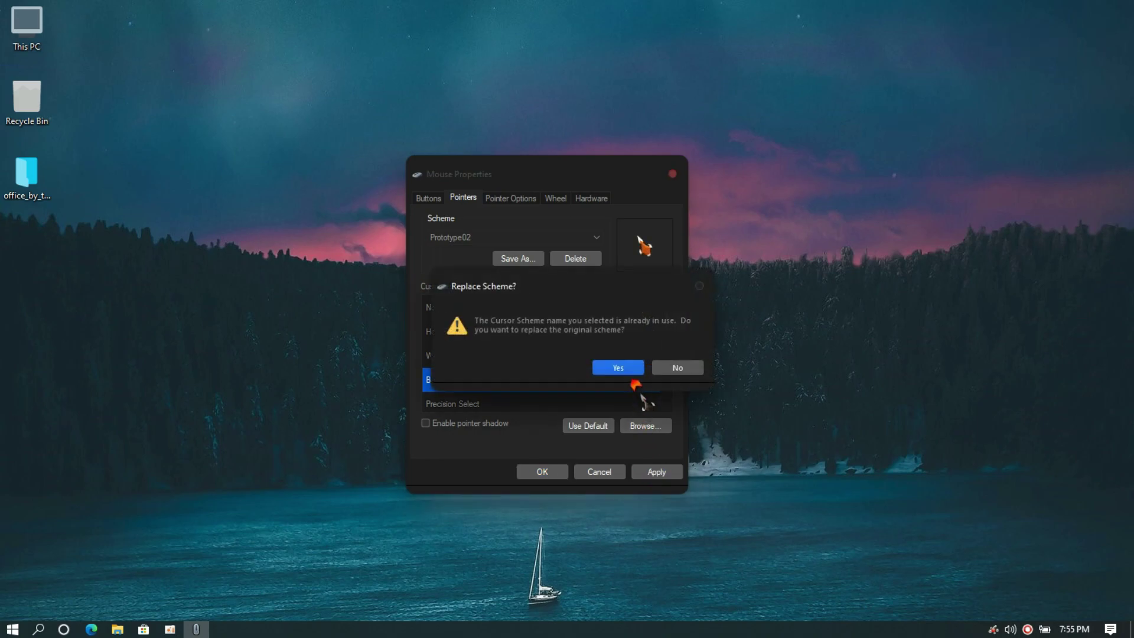
pyautogui.click(631, 369)
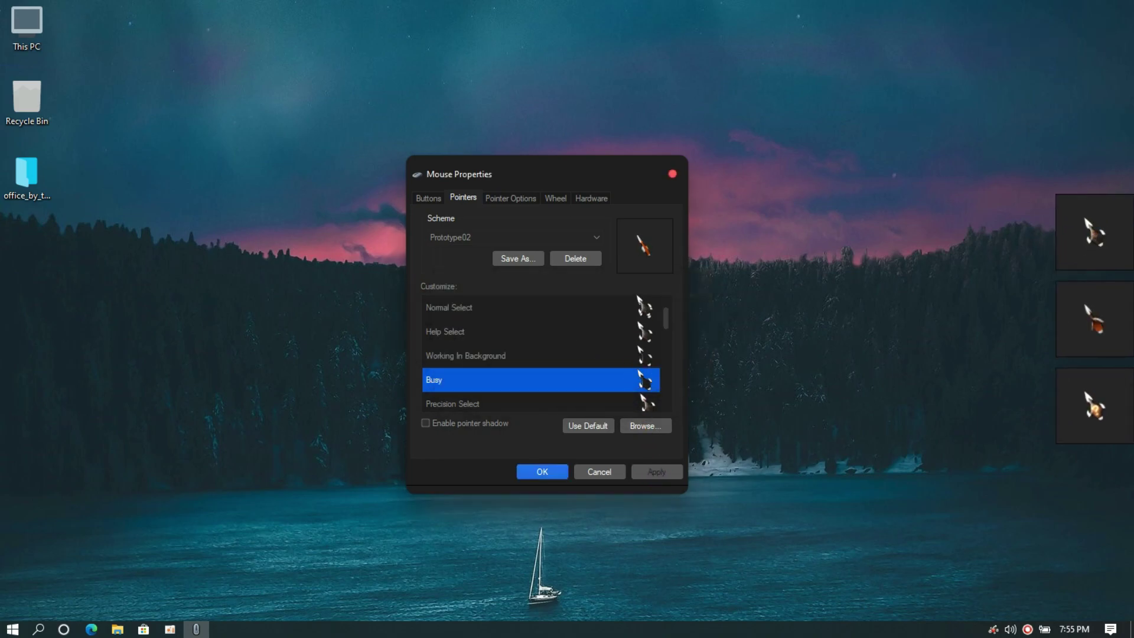
# Preview the Prototype02 pointers from Normal Select through Busy, and try the cursor by opening This PC
pyautogui.click(449, 307)
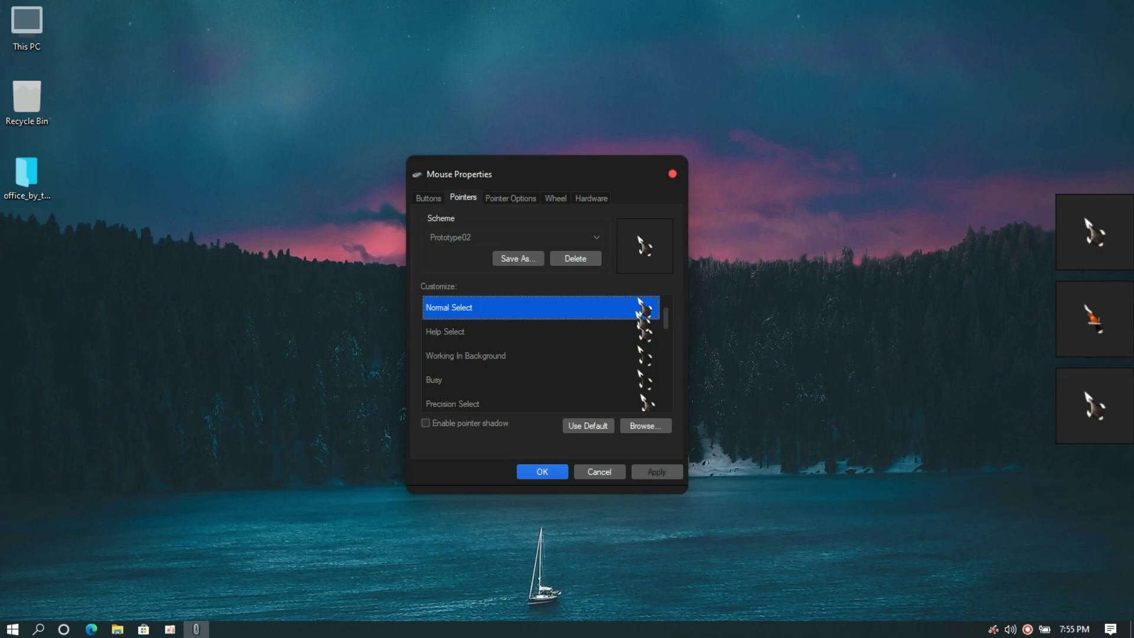
pyautogui.click(647, 332)
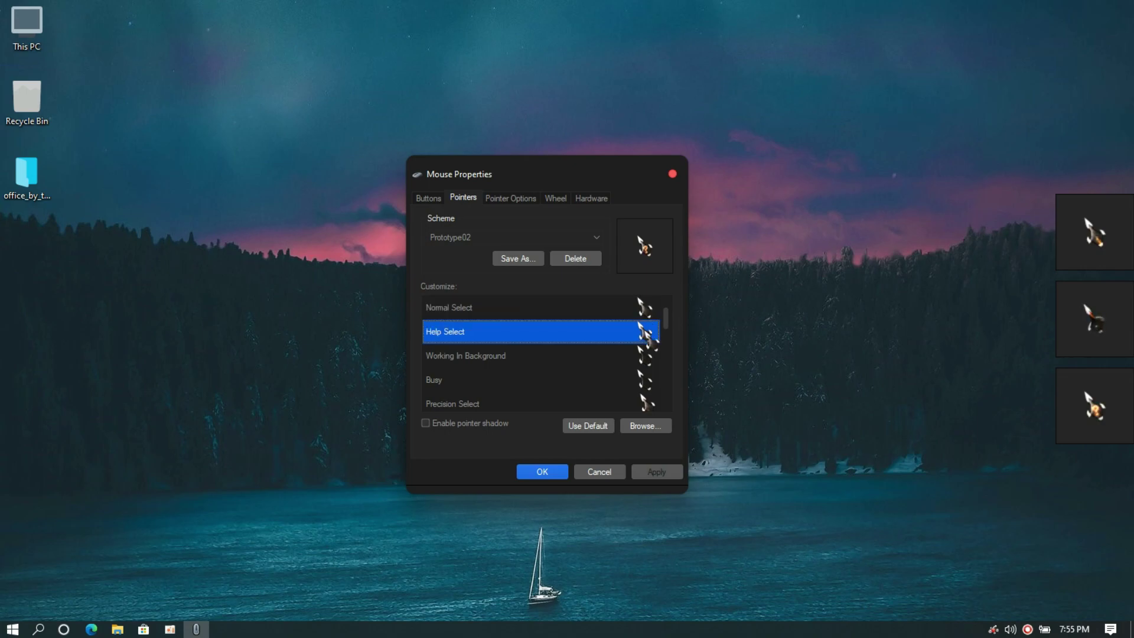
pyautogui.click(648, 356)
pyautogui.click(645, 332)
pyautogui.click(647, 357)
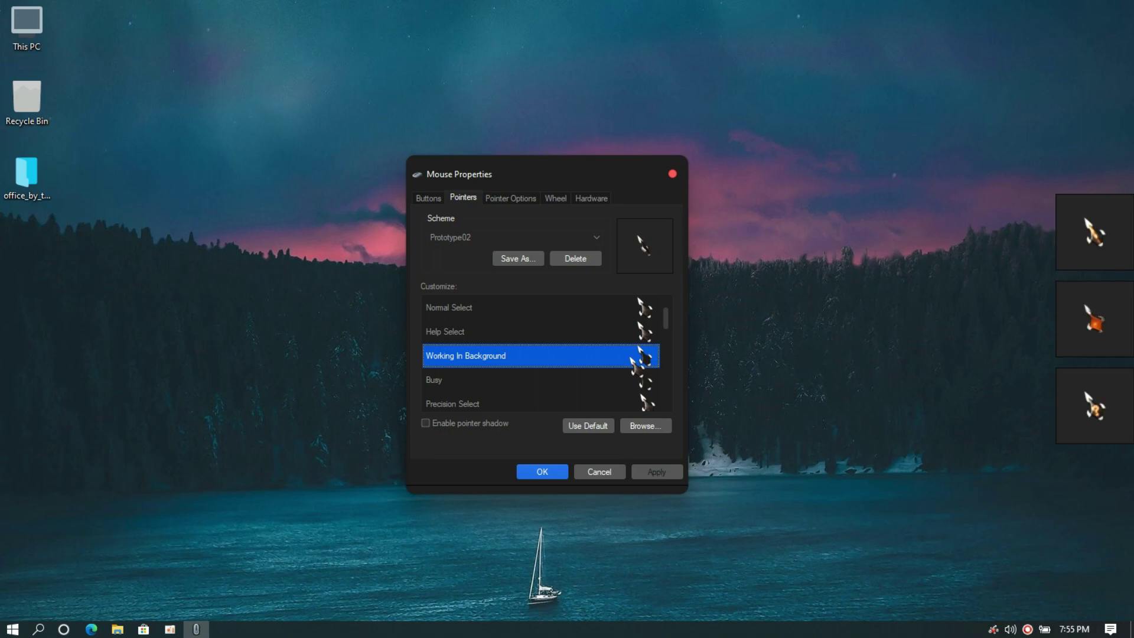
pyautogui.click(632, 382)
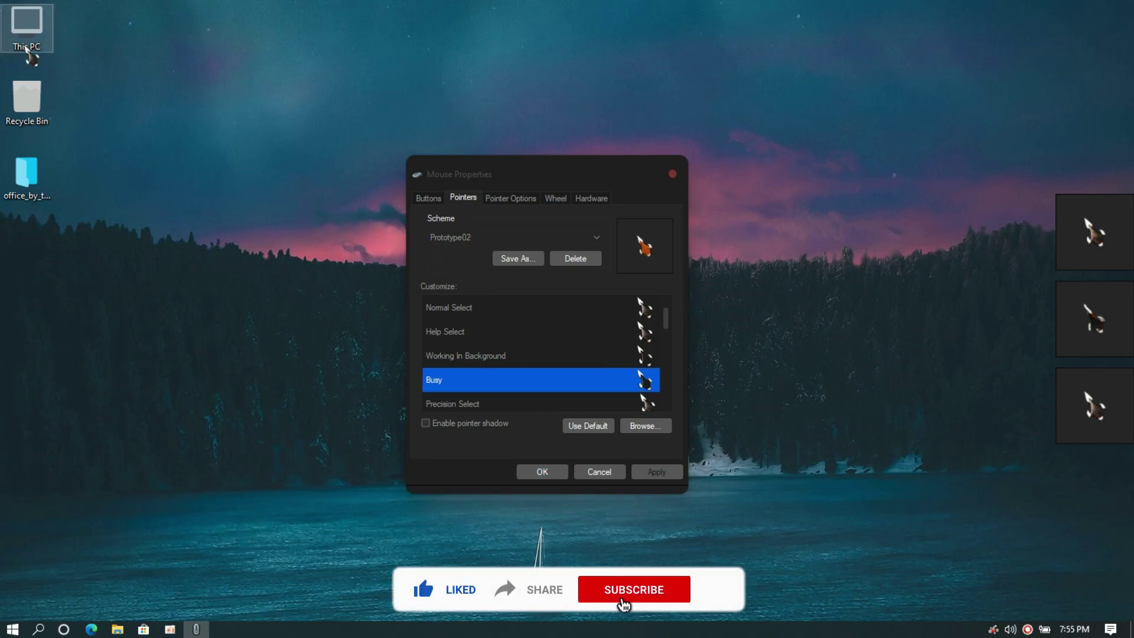
pyautogui.doubleClick(26, 53)
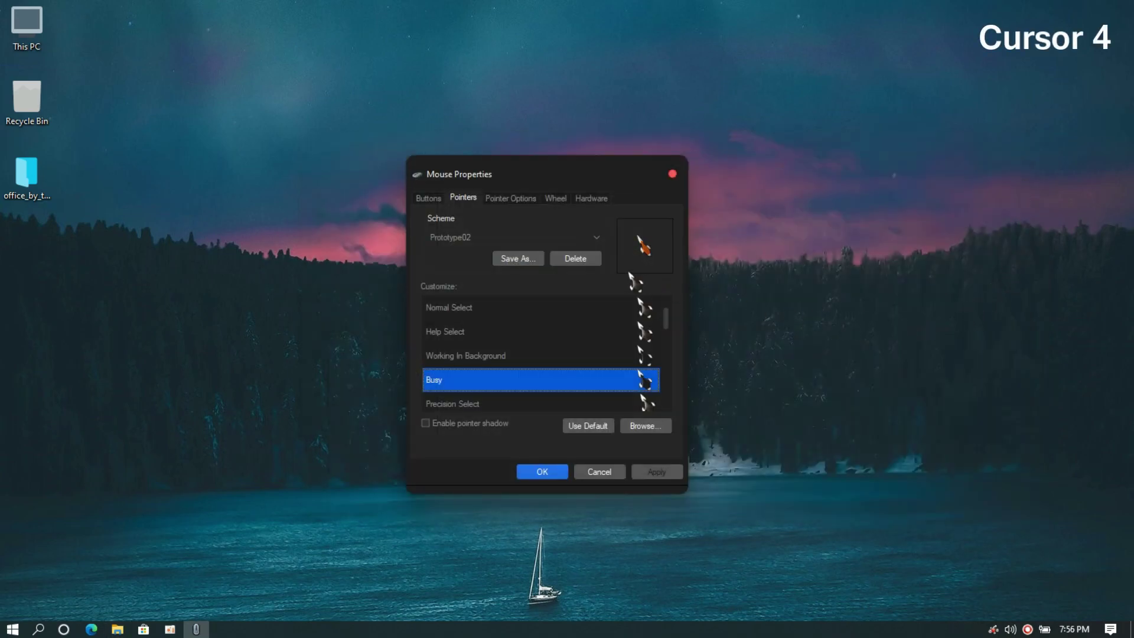
# Switch the pointer scheme to Prowler and apply it, agreeing to replace the original scheme
pyautogui.click(582, 239)
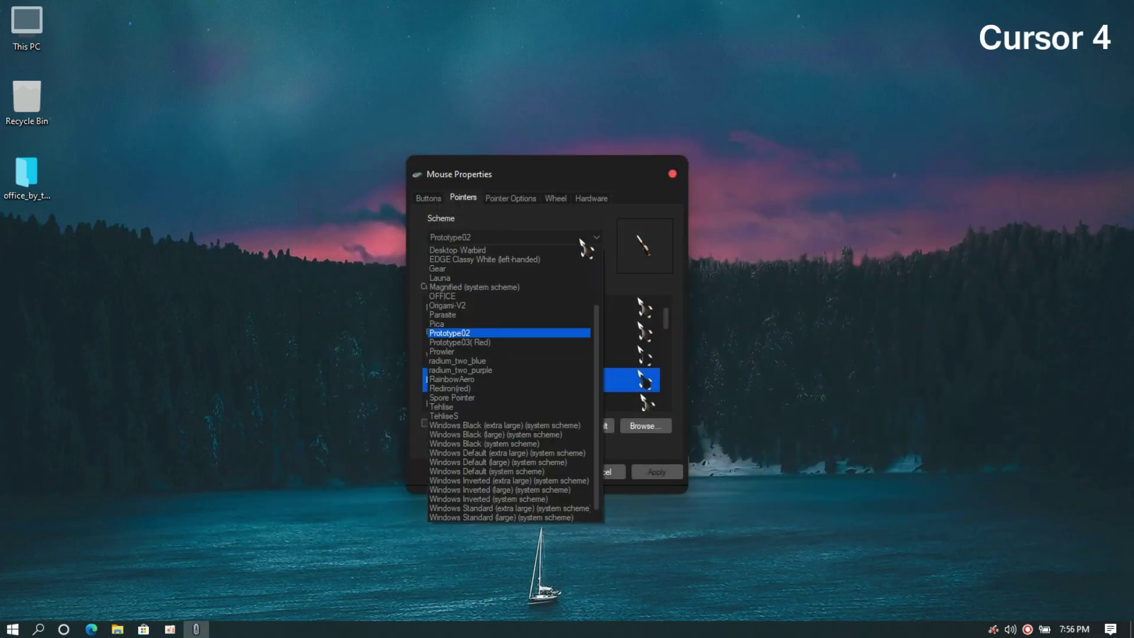
pyautogui.click(494, 352)
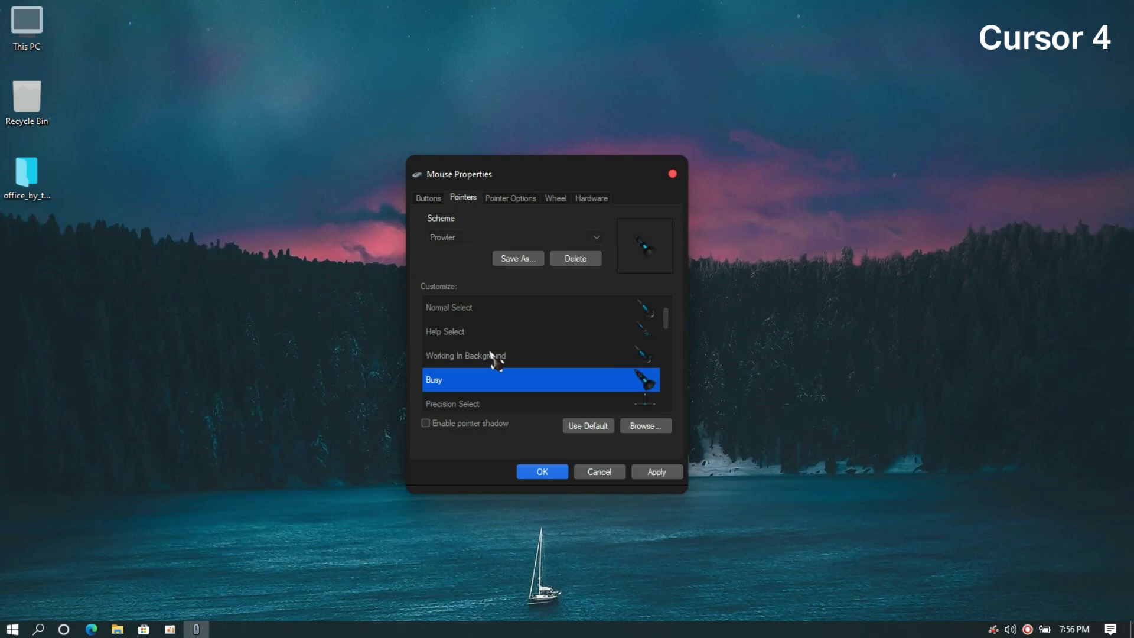
pyautogui.click(655, 473)
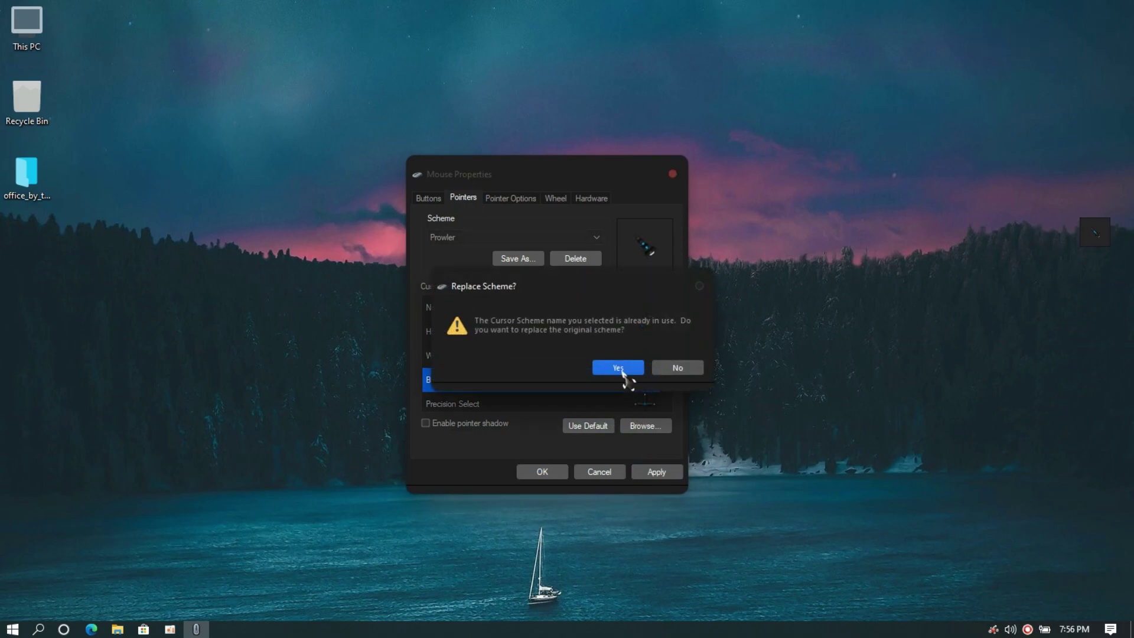
pyautogui.click(618, 368)
# Preview the Prowler pointers from Normal Select through Precision Select, and try the cursor by opening This PC
pyautogui.click(640, 302)
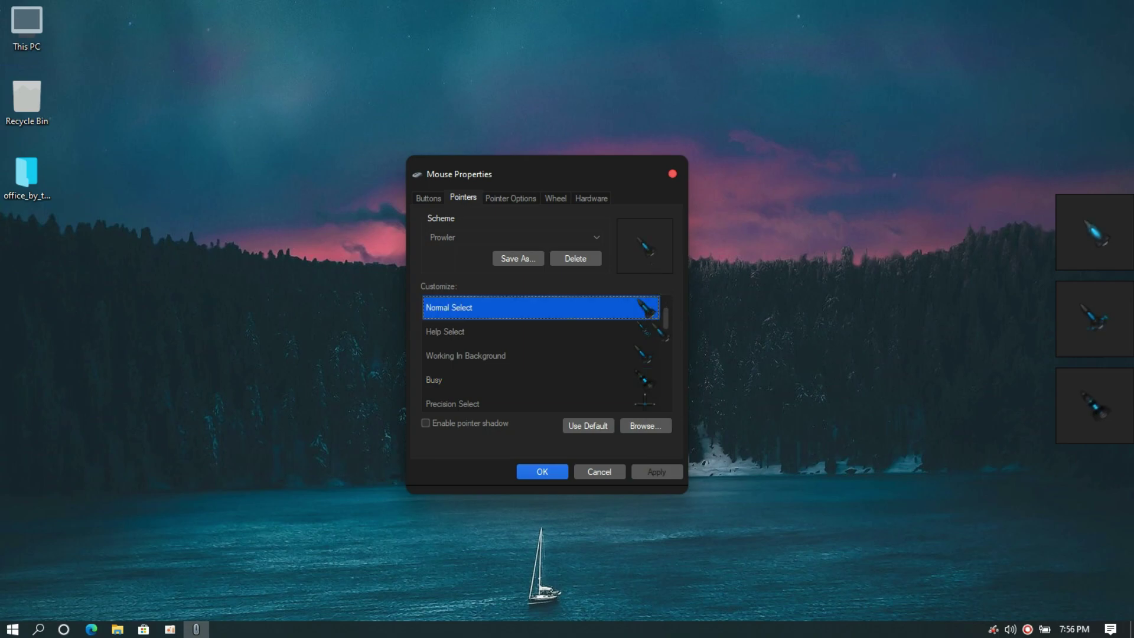
pyautogui.click(654, 326)
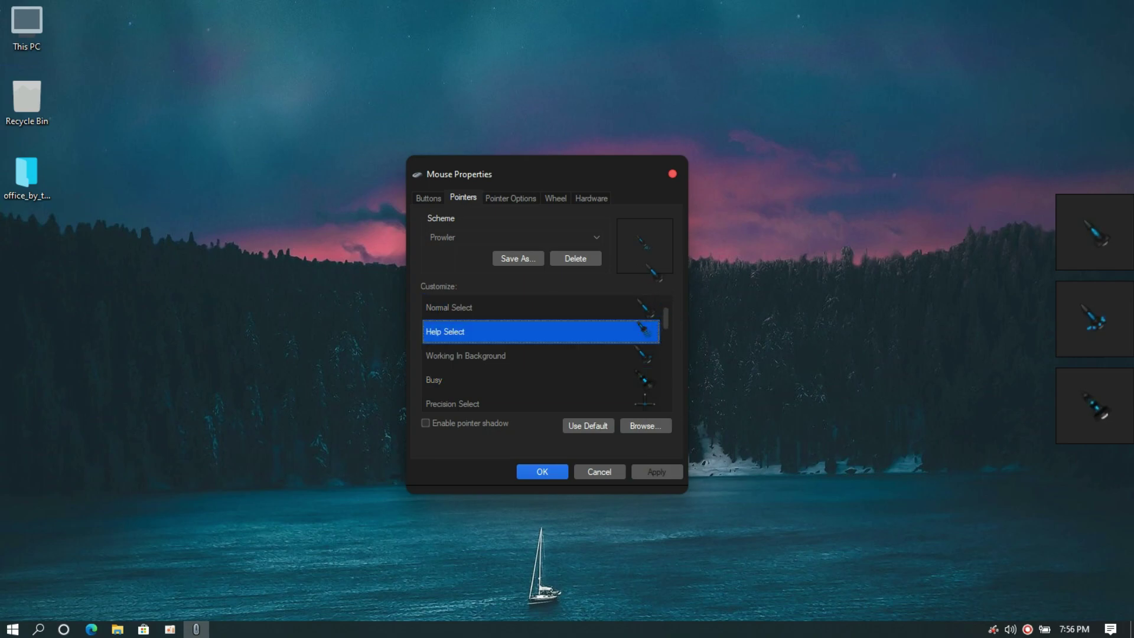
pyautogui.click(653, 362)
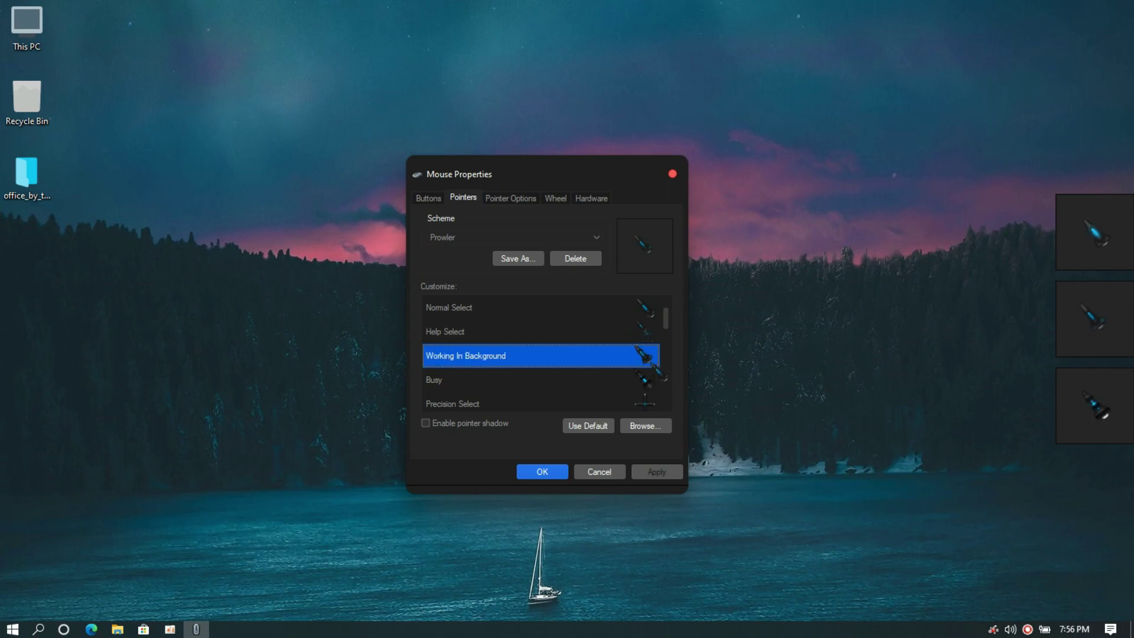
pyautogui.click(640, 374)
pyautogui.scroll(-1, 638, 373)
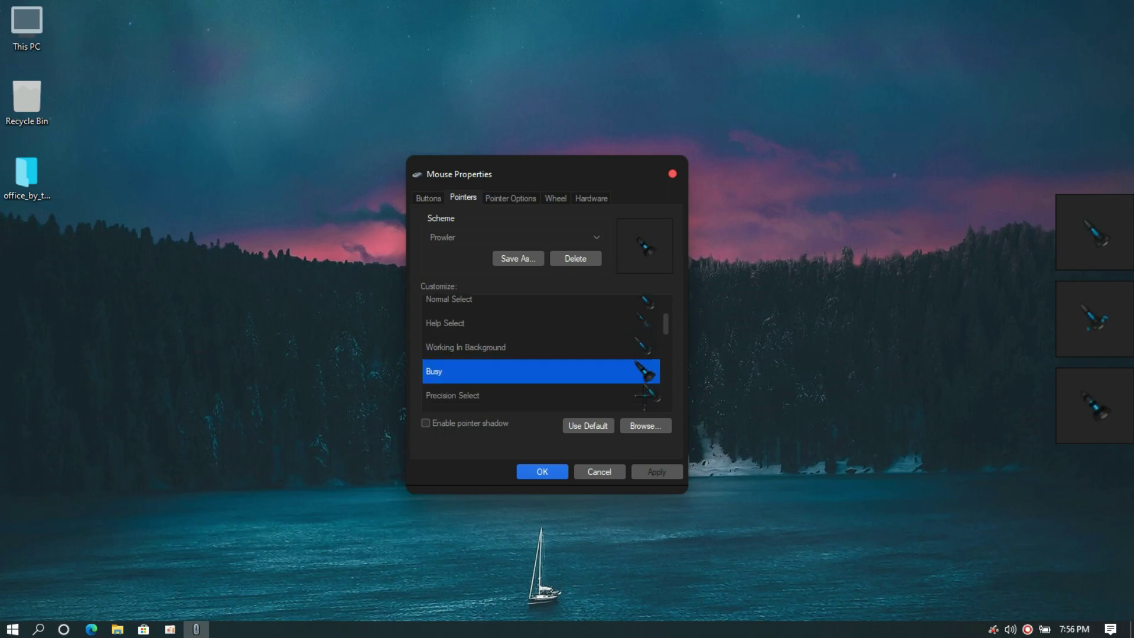
pyautogui.click(638, 375)
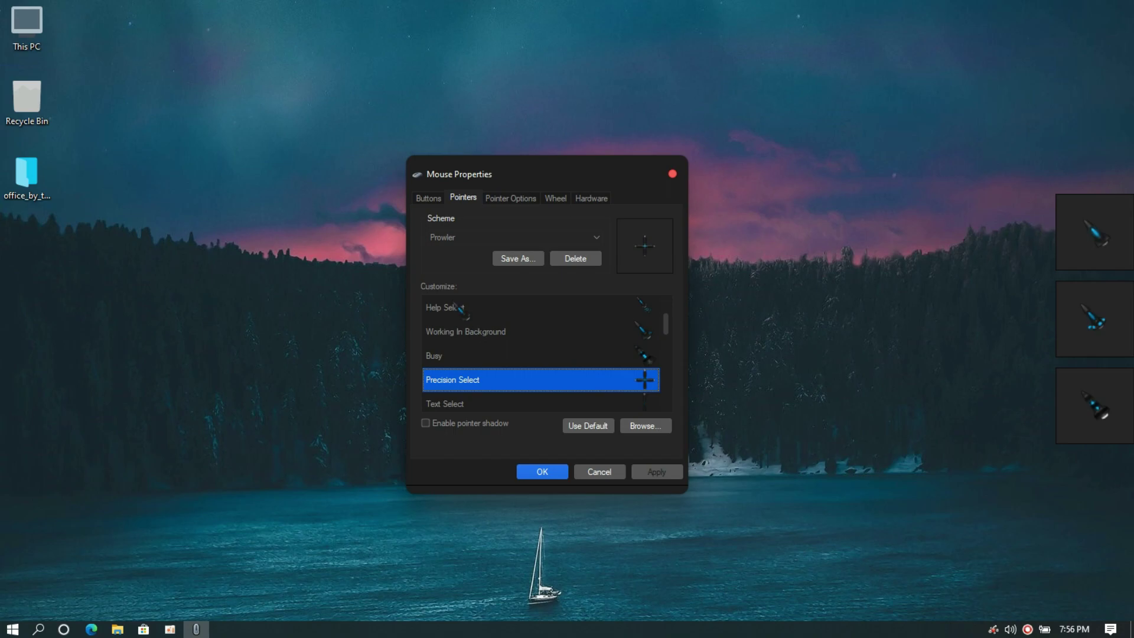
pyautogui.doubleClick(27, 26)
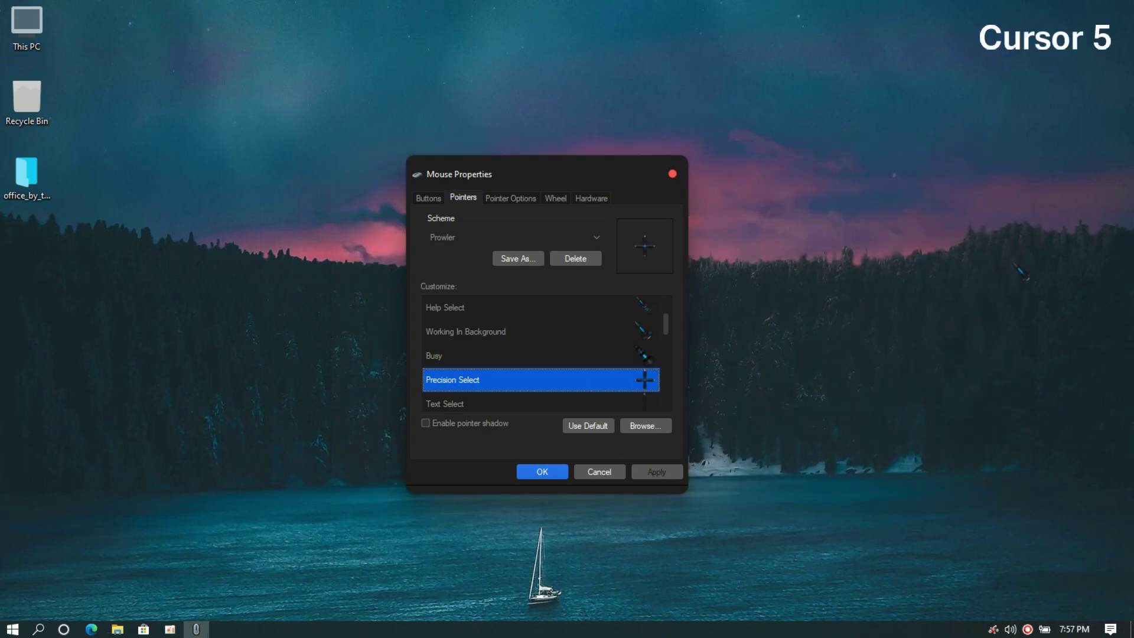
# Switch the pointer scheme to Desktop Warbird and apply it
pyautogui.click(590, 239)
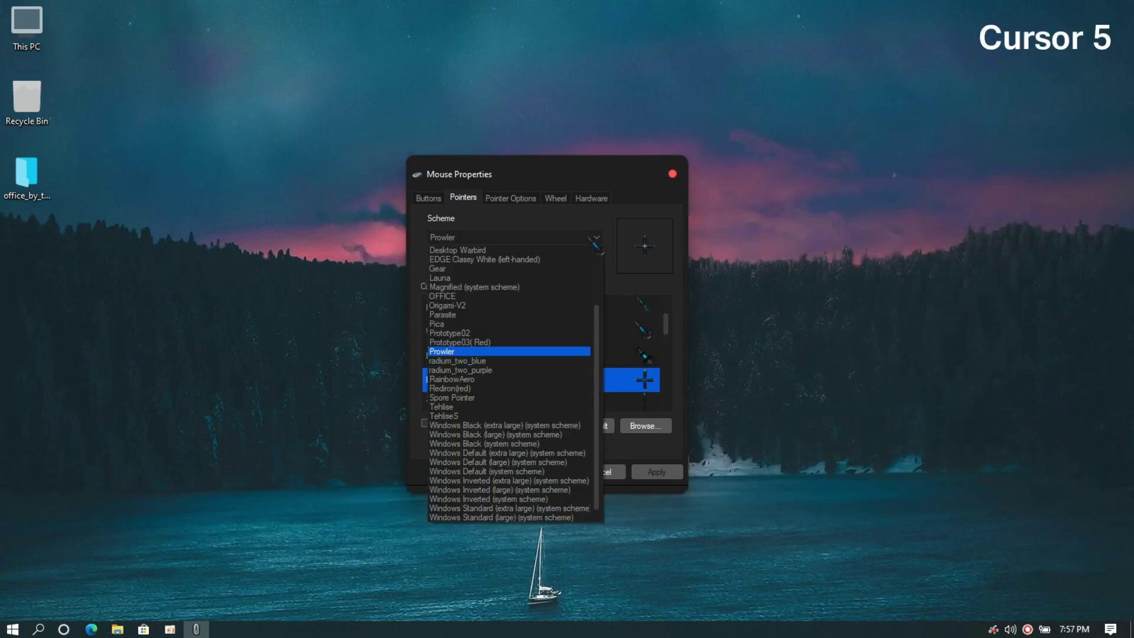
pyautogui.click(534, 251)
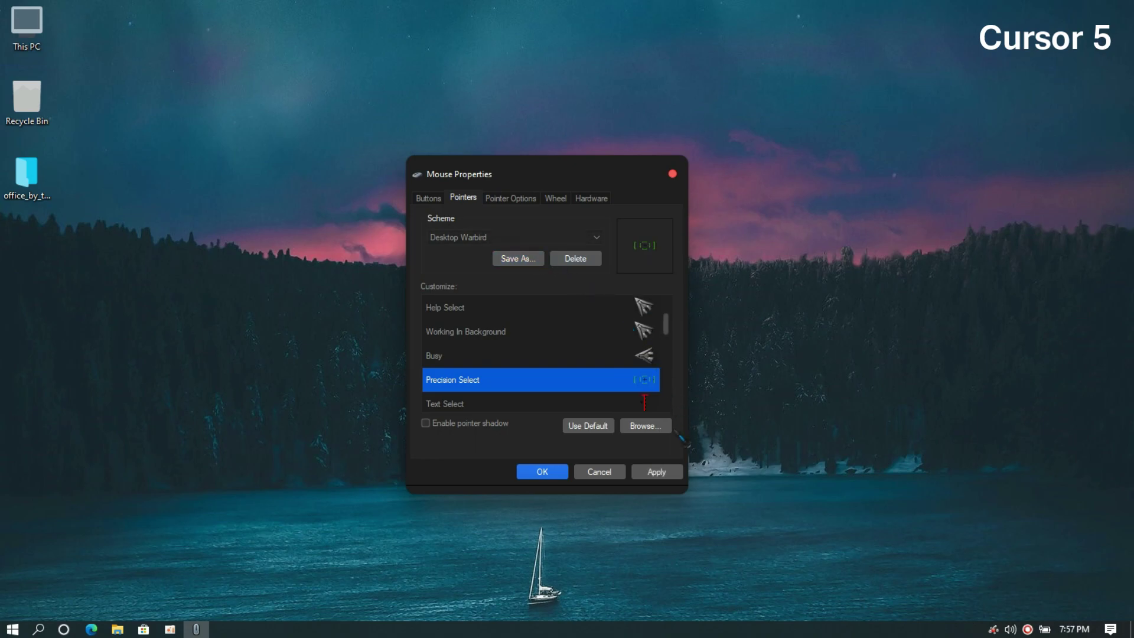
pyautogui.click(655, 472)
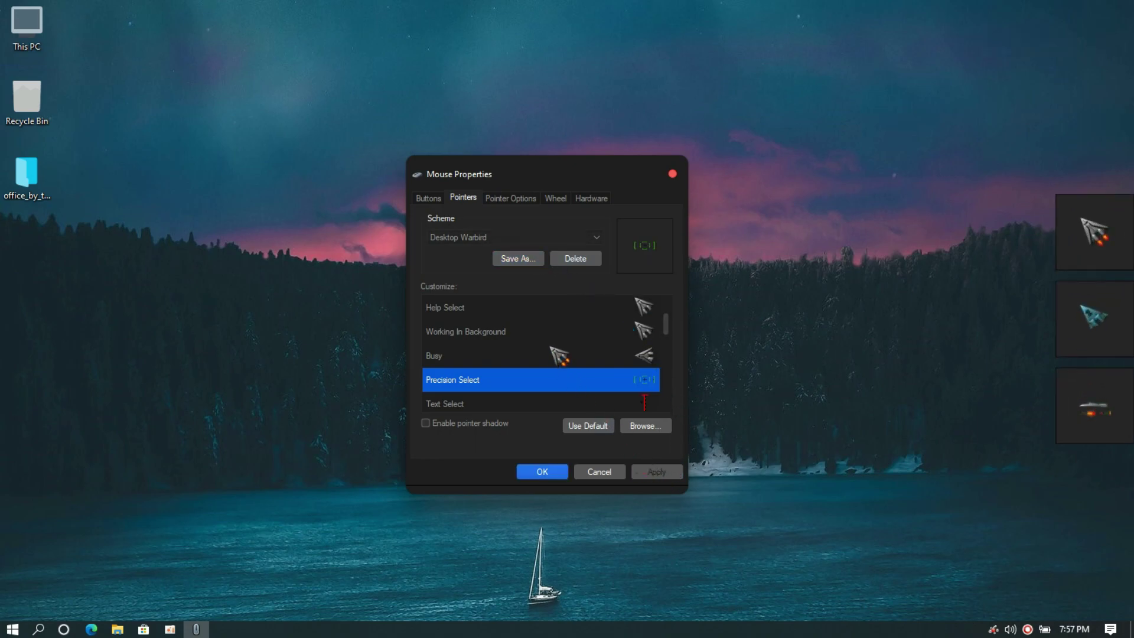
# Preview the Desktop Warbird pointers from Busy back up to Normal Select, and try the cursor by opening This PC
pyautogui.click(604, 354)
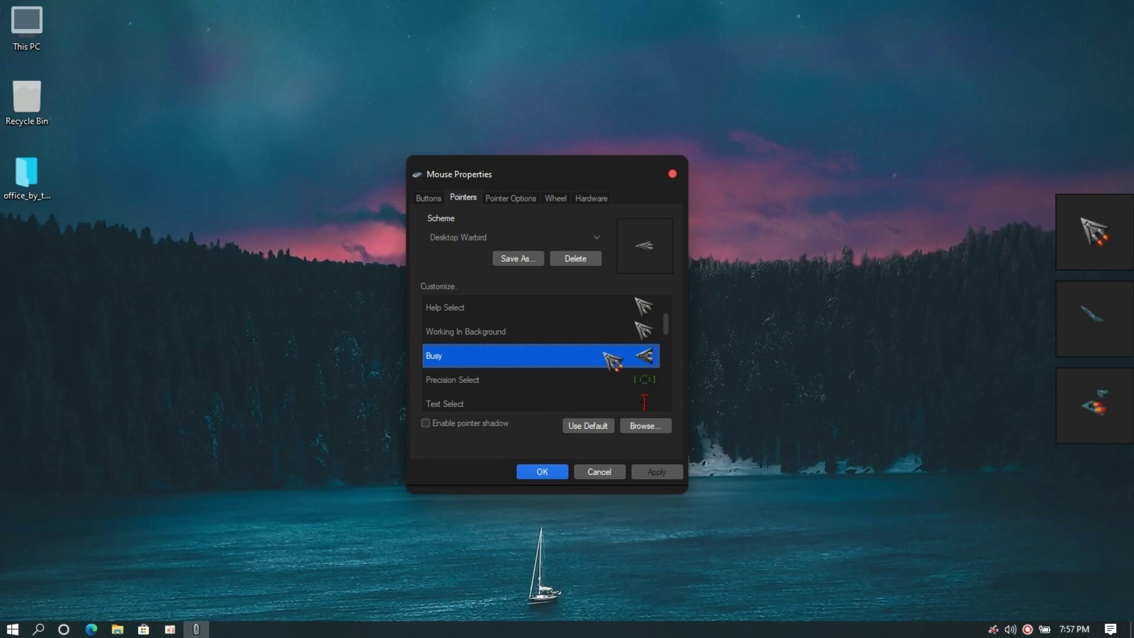
pyautogui.click(608, 332)
pyautogui.scroll(1, 609, 334)
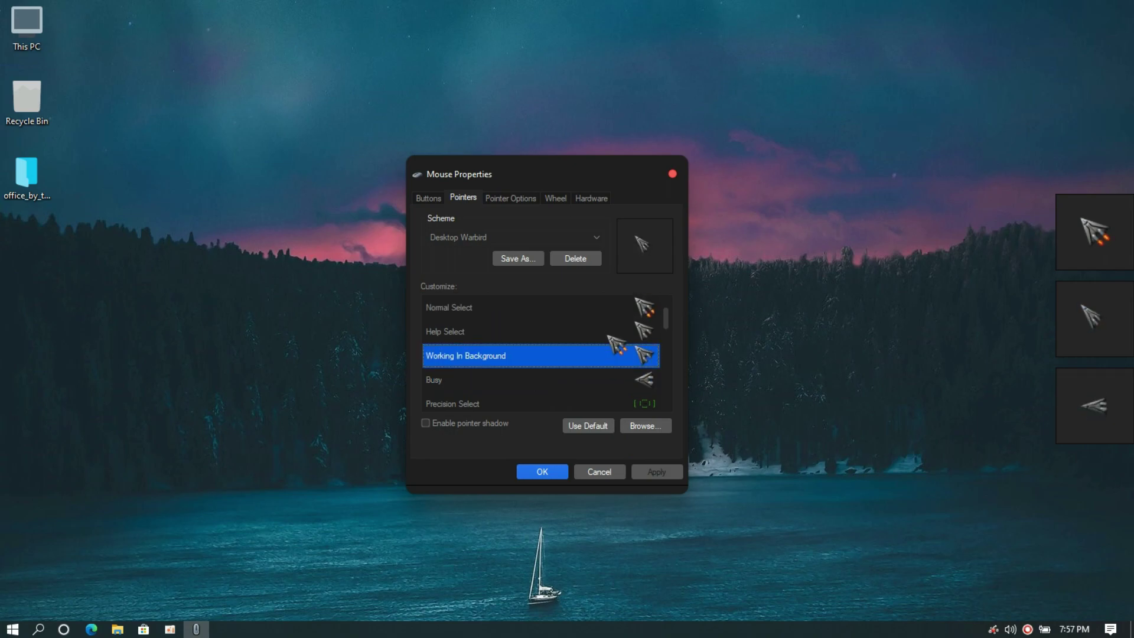
pyautogui.click(609, 334)
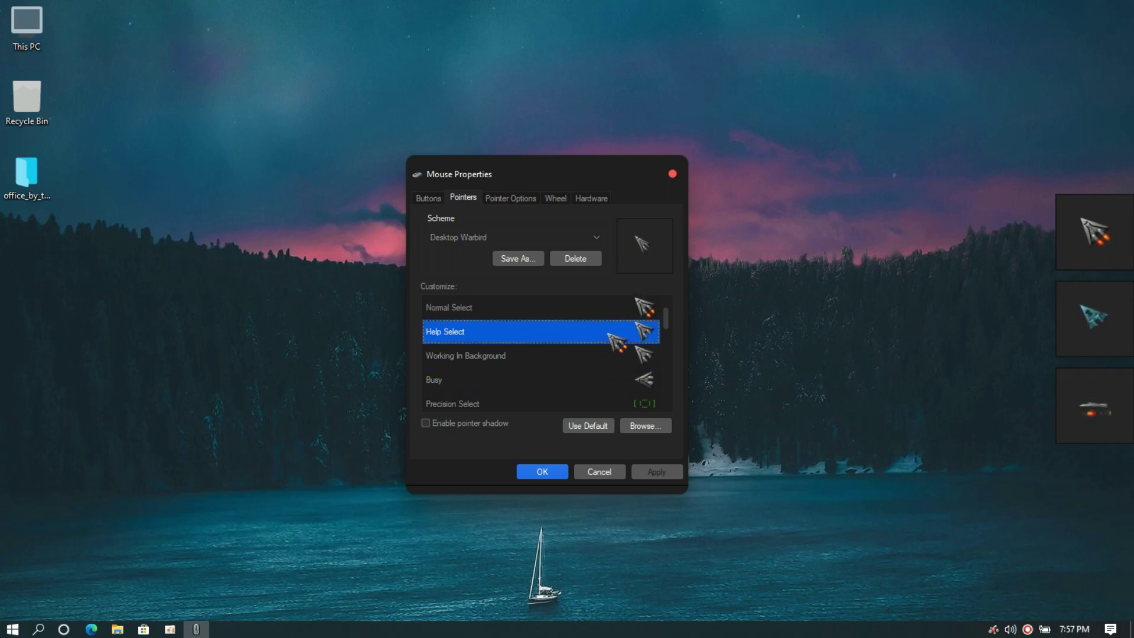
pyautogui.click(613, 312)
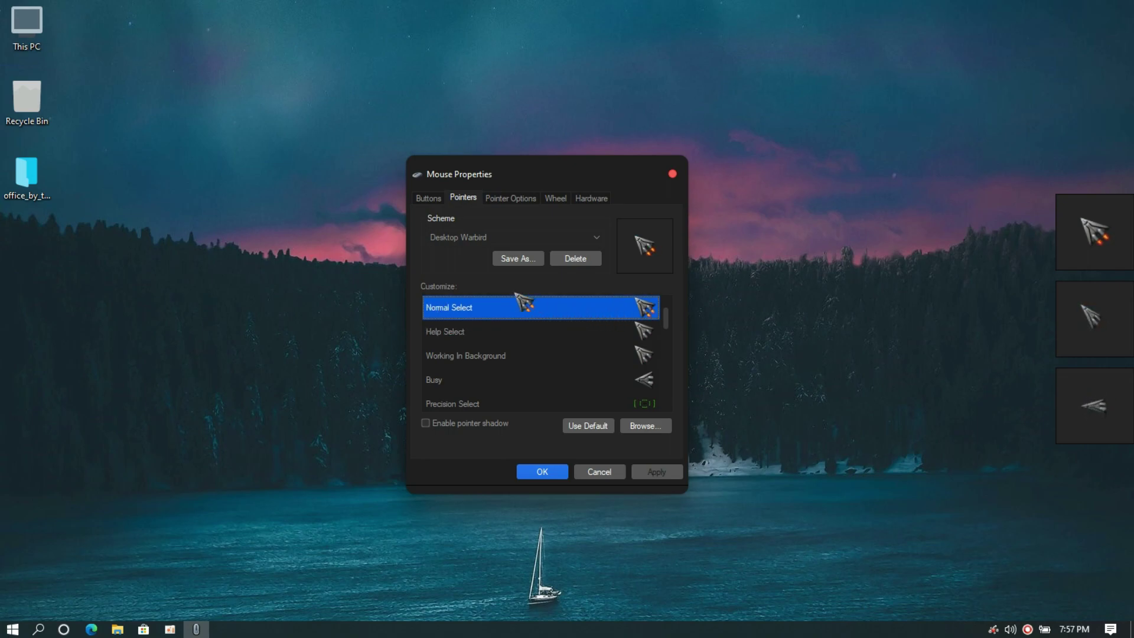
pyautogui.doubleClick(52, 41)
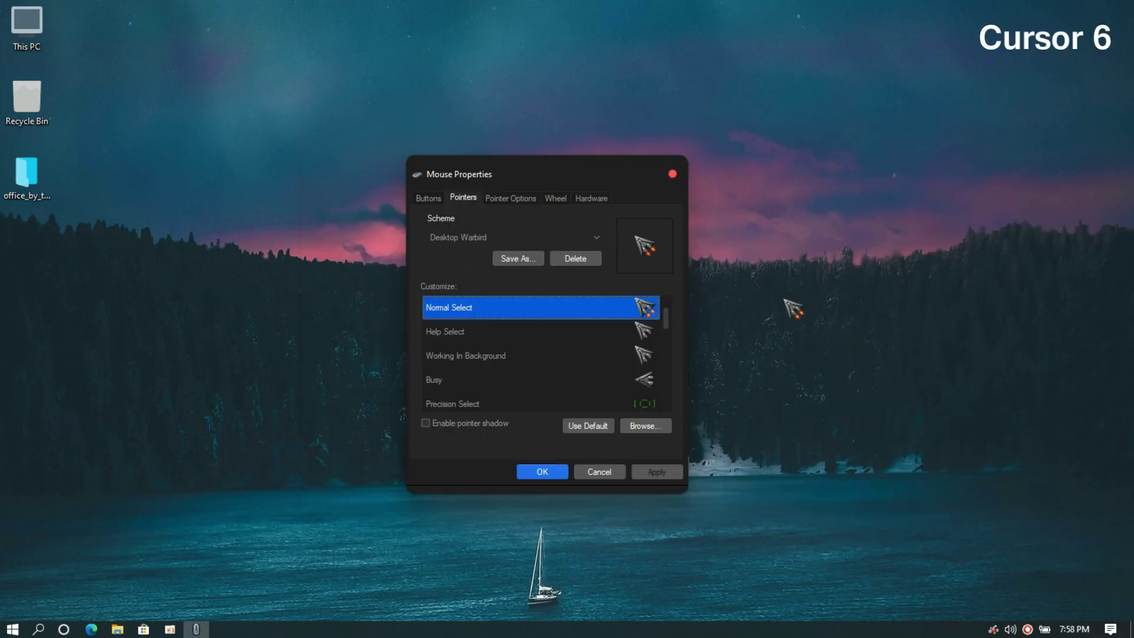
# Switch the pointer scheme to Citrus_Lemon and apply it, agreeing to replace the original scheme
pyautogui.click(598, 238)
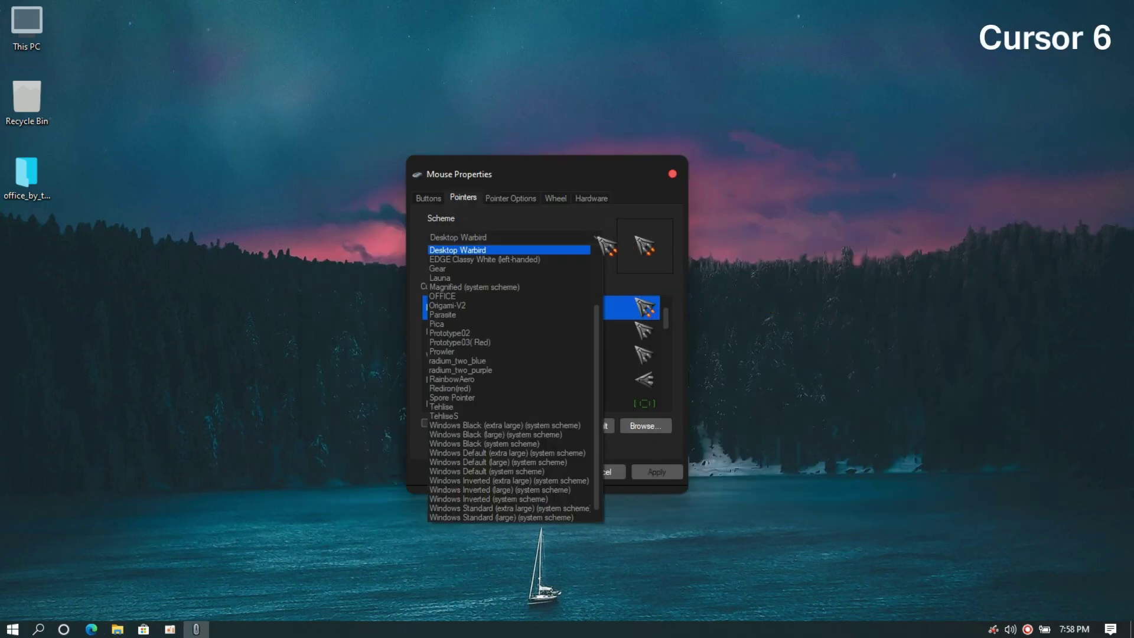
pyautogui.scroll(2, 531, 278)
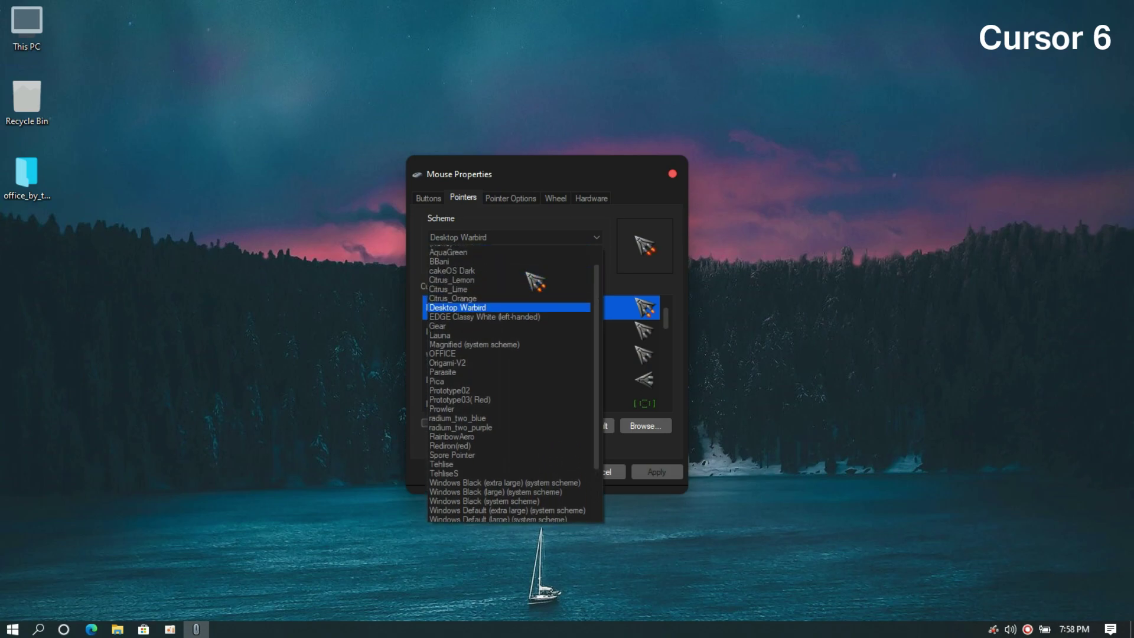
pyautogui.click(520, 281)
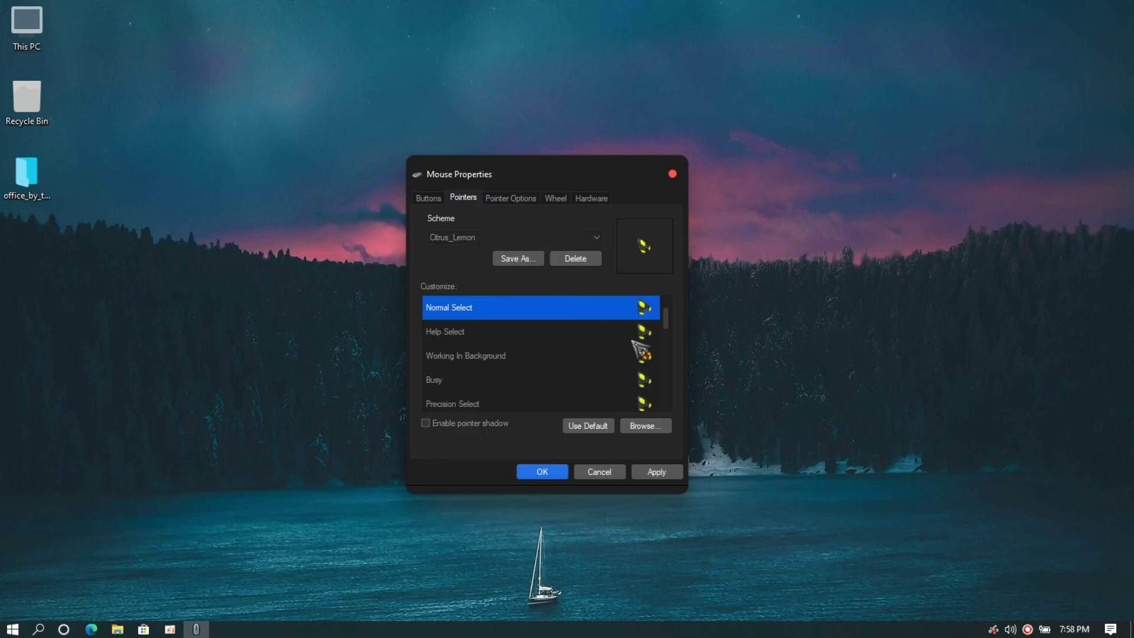
pyautogui.click(657, 472)
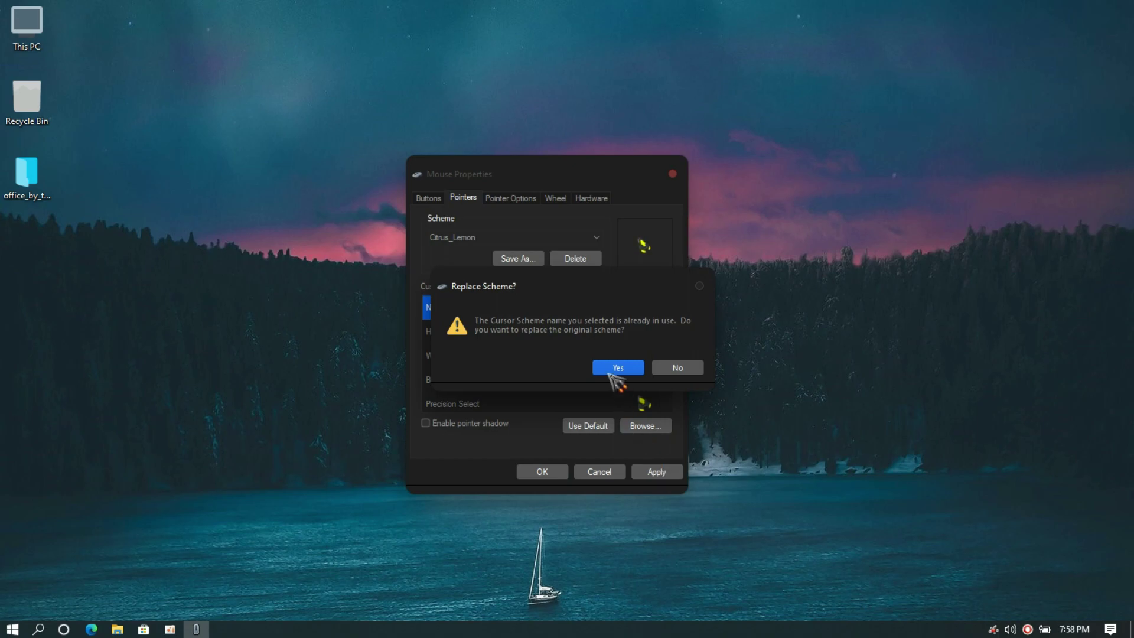
pyautogui.click(615, 368)
# Preview the Citrus_Lemon pointers from Help Select through Busy, and try the cursor by opening and closing This PC
pyautogui.click(626, 335)
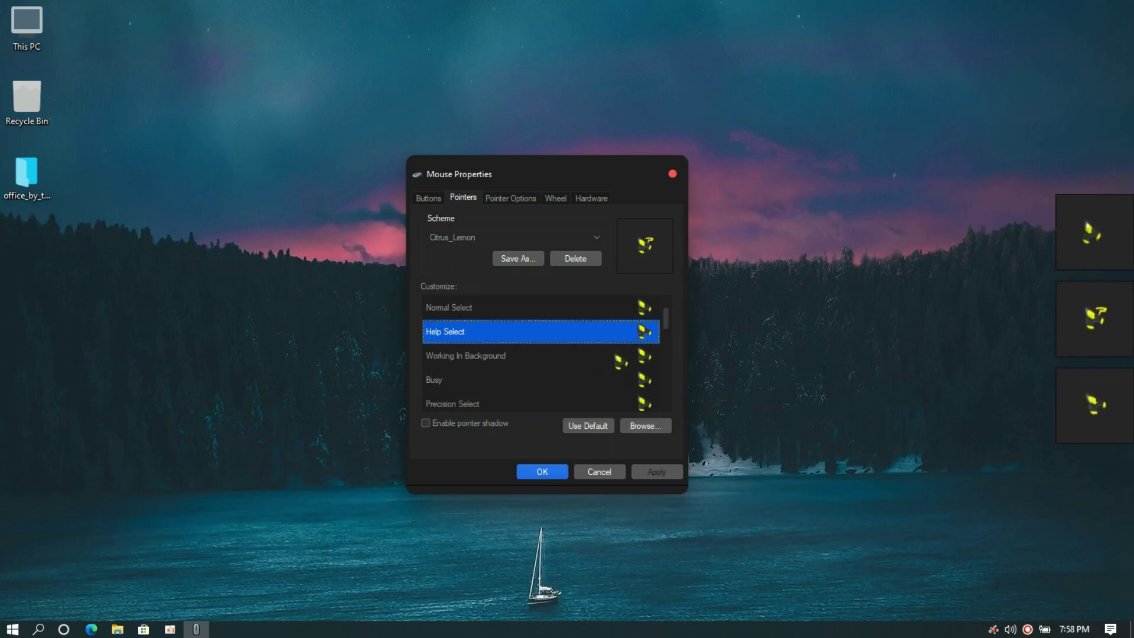
pyautogui.click(620, 356)
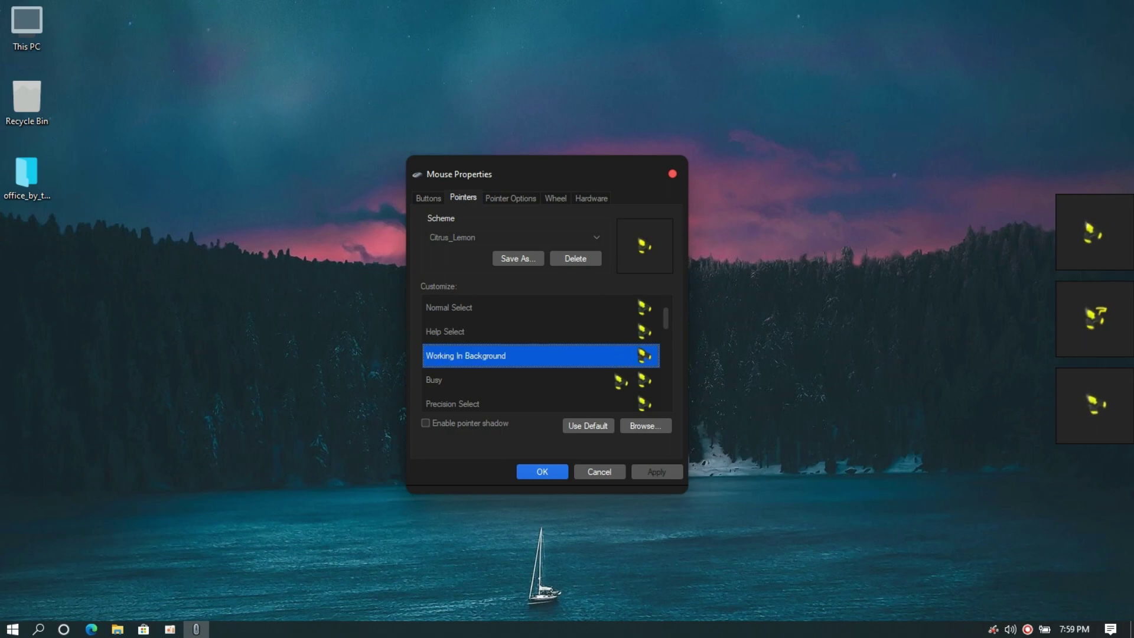
pyautogui.click(619, 378)
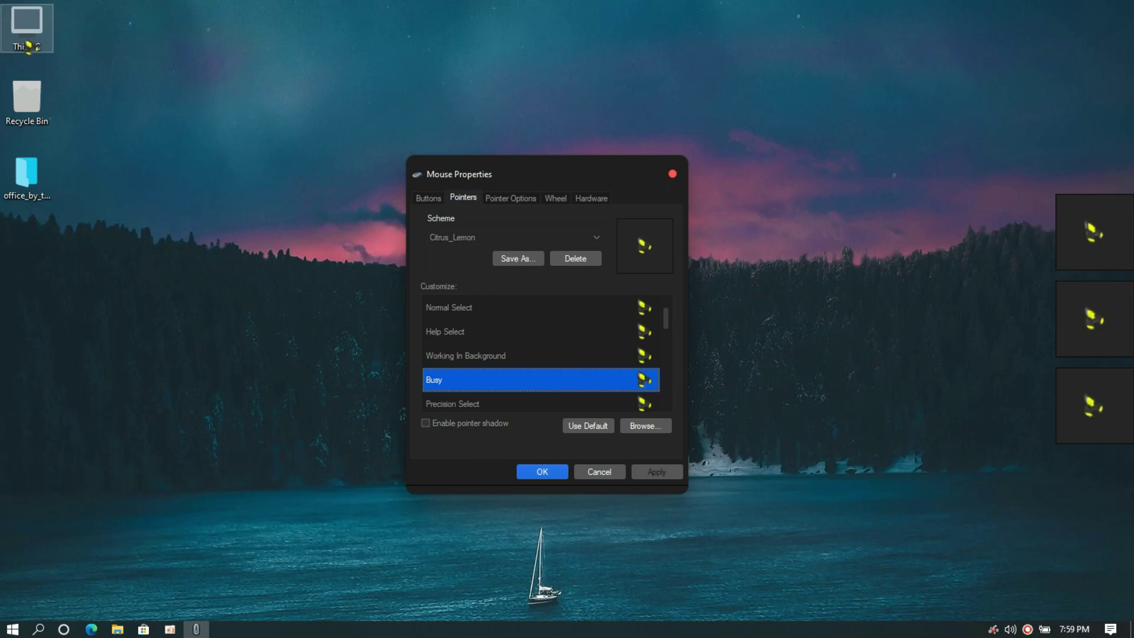
pyautogui.click(28, 45)
pyautogui.doubleClick(28, 46)
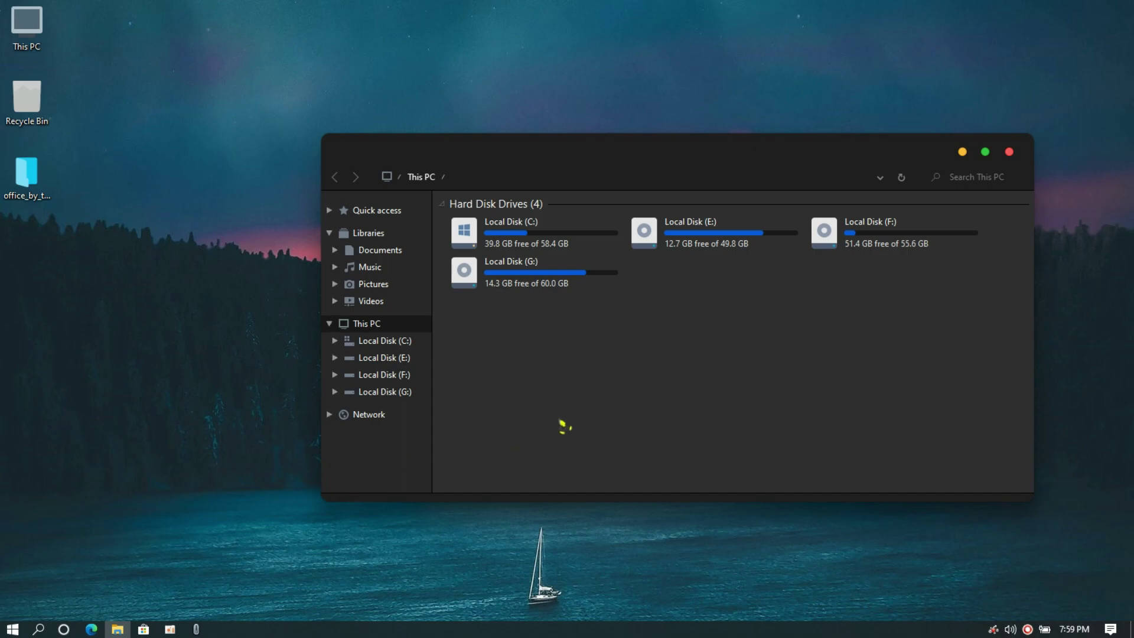
pyautogui.click(1010, 152)
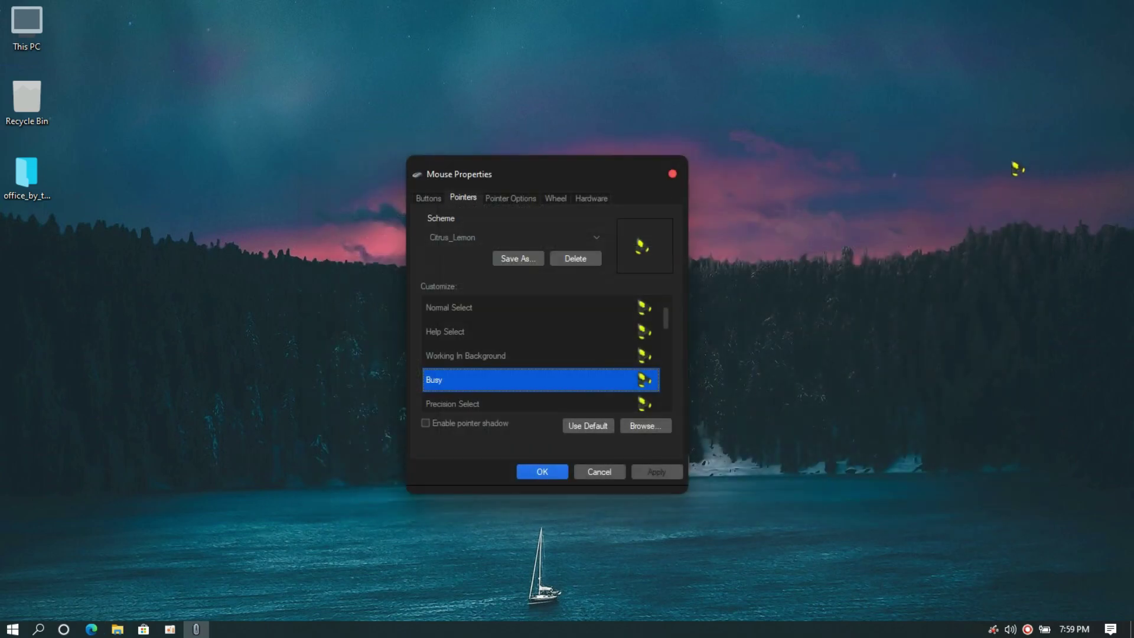
# Apply the Citrus_Lime pointer scheme, agreeing to replace the original, and try the cursor by opening and closing This PC
pyautogui.click(597, 237)
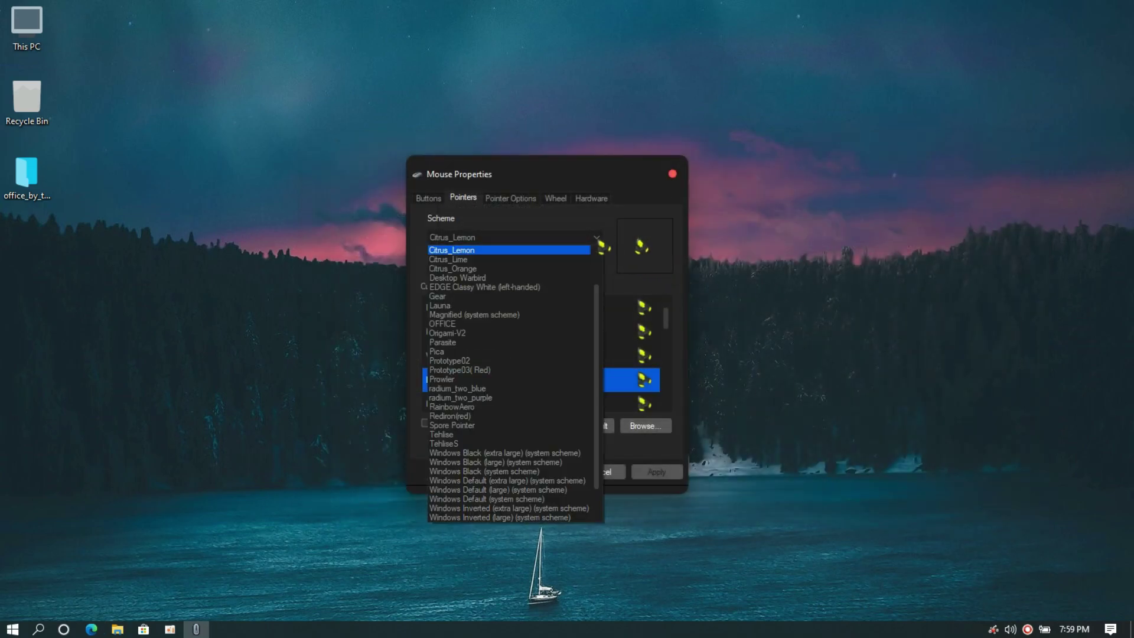
pyautogui.click(579, 259)
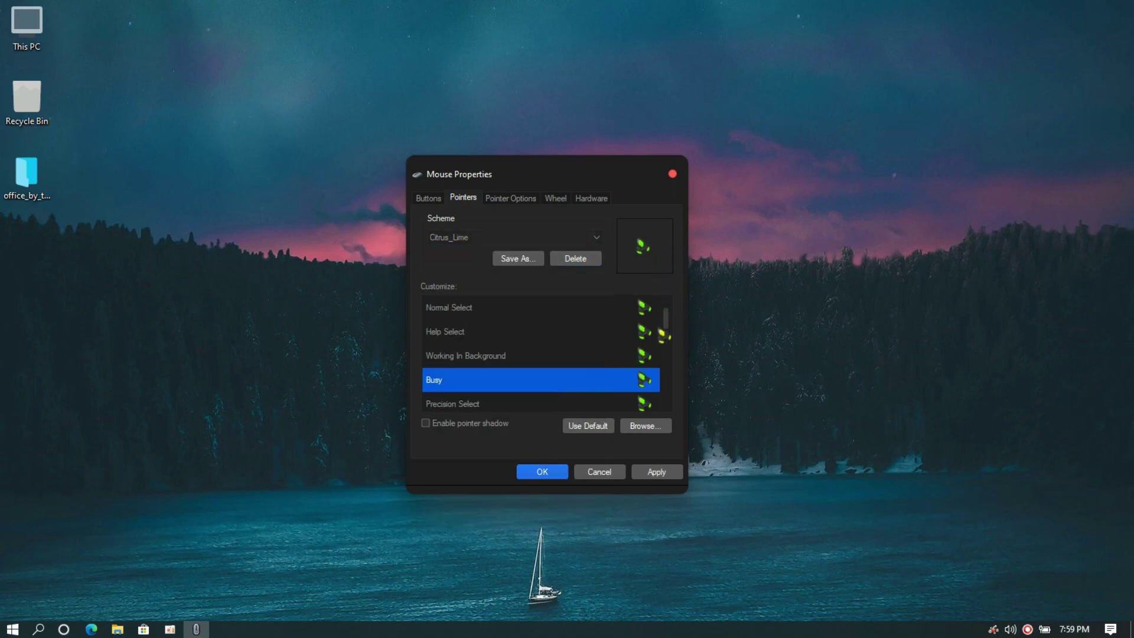
pyautogui.click(656, 471)
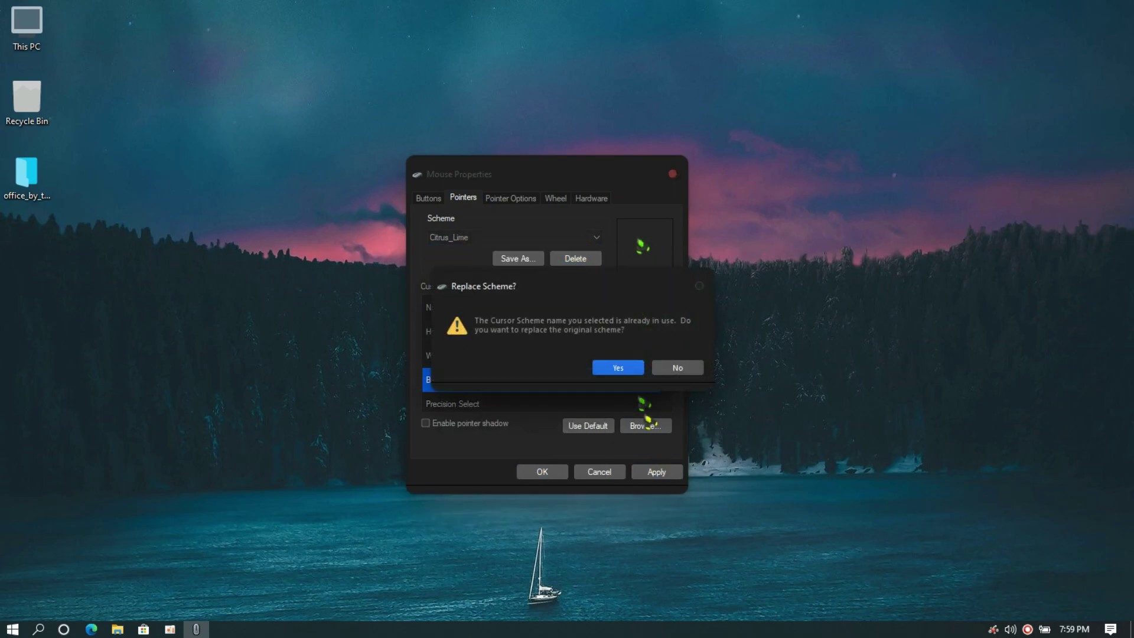
pyautogui.click(631, 366)
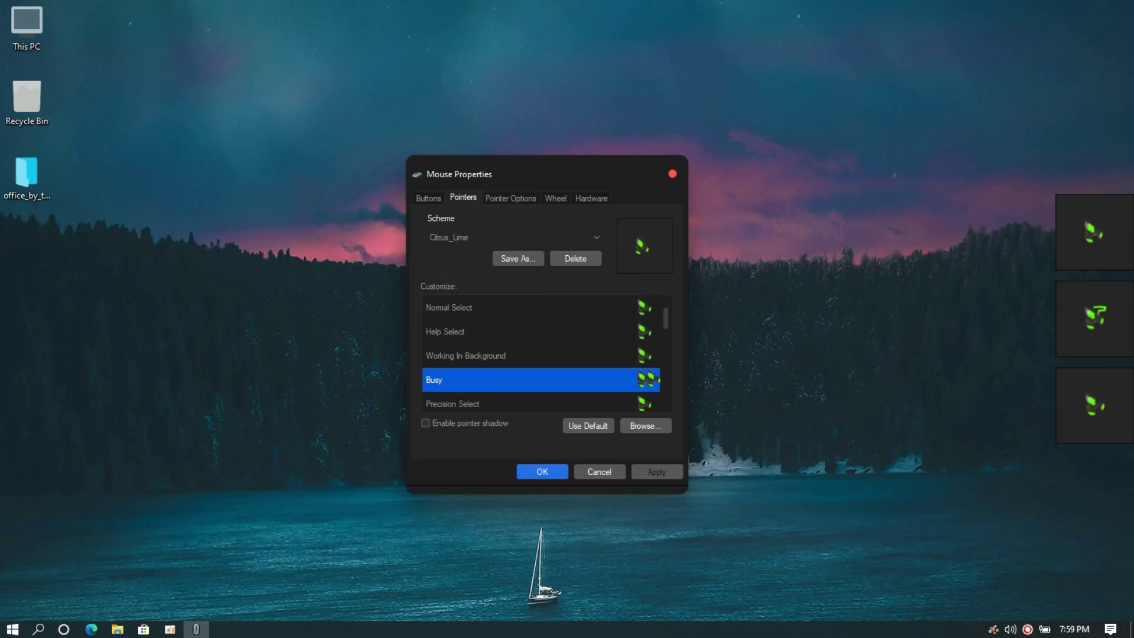
pyautogui.doubleClick(27, 27)
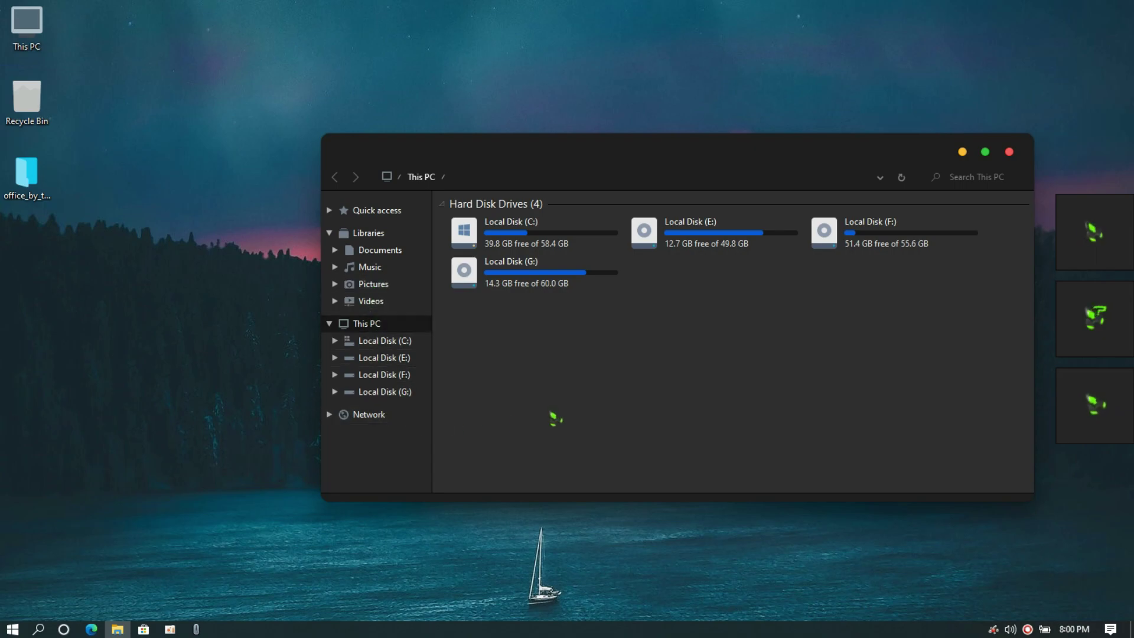
pyautogui.click(1008, 152)
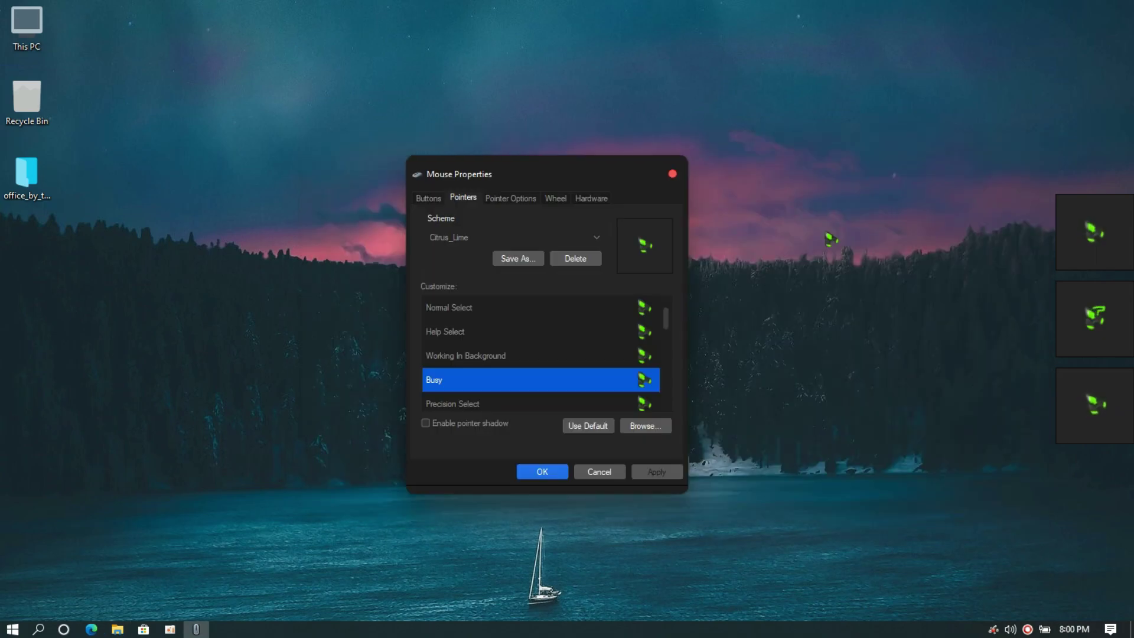
# Switch the pointer scheme to Citrus_Orange and apply it
pyautogui.click(570, 239)
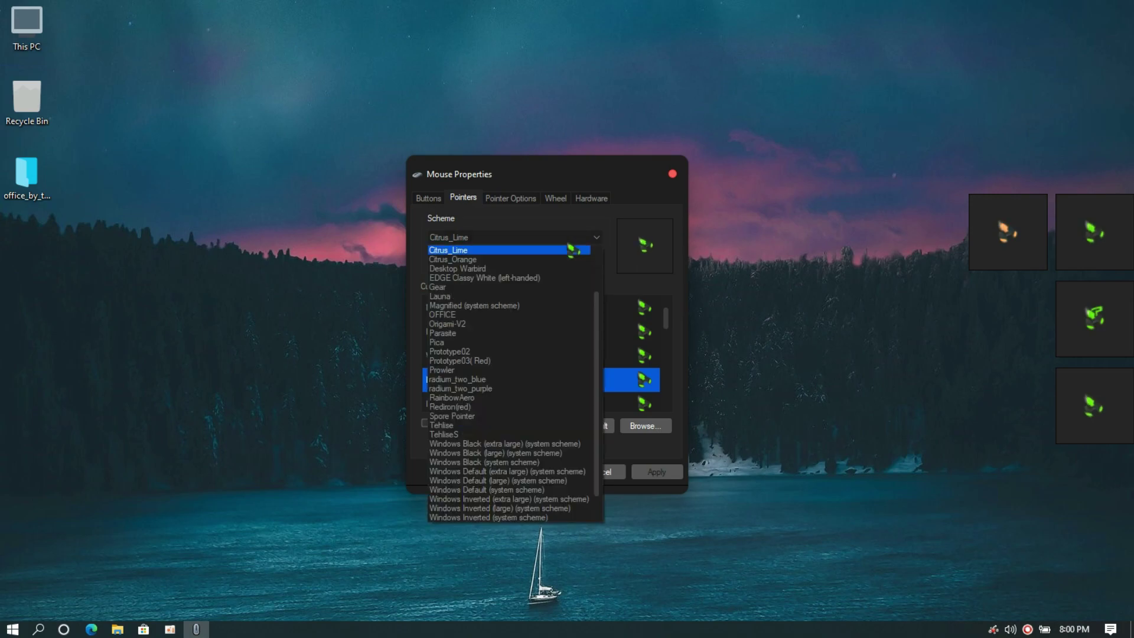
pyautogui.click(531, 260)
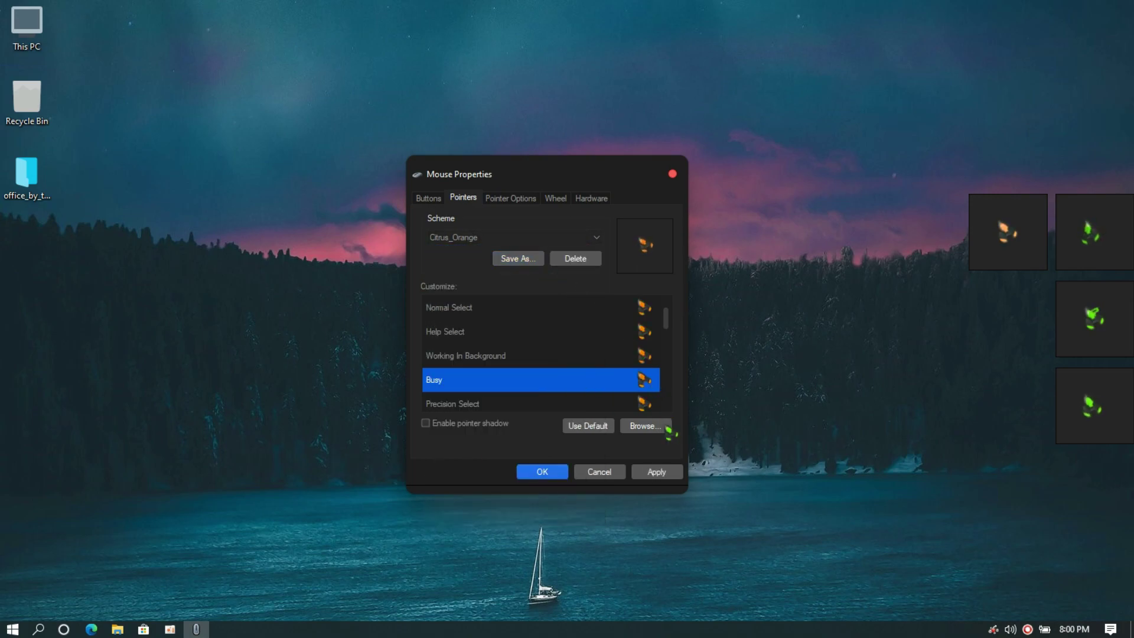
pyautogui.click(666, 472)
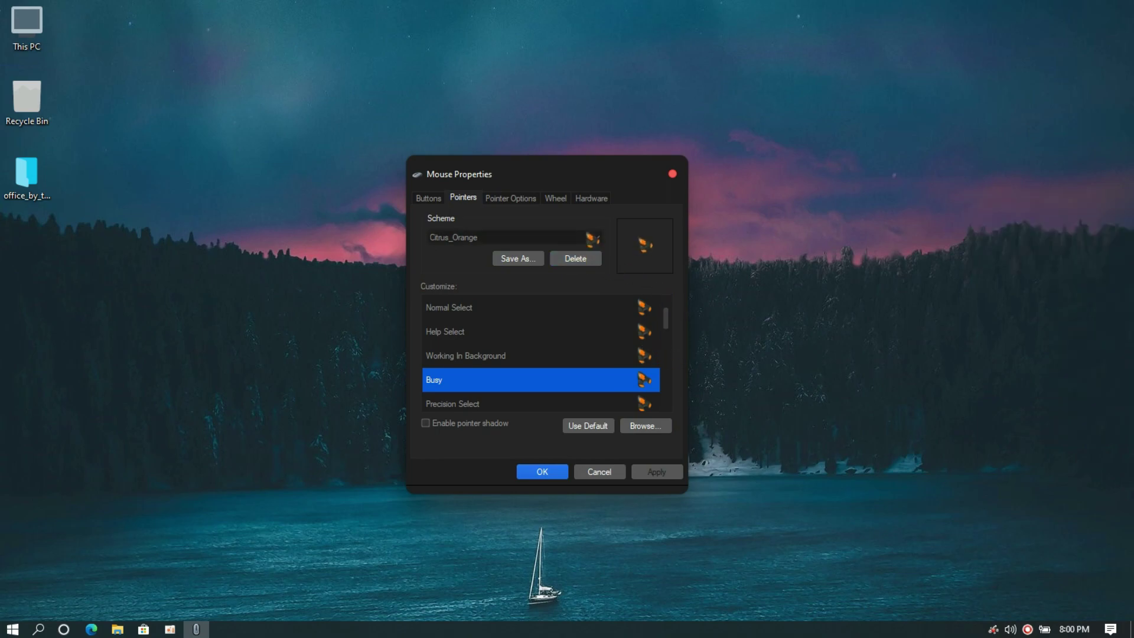
# Switch the pointer scheme to Gear and apply it
pyautogui.click(591, 239)
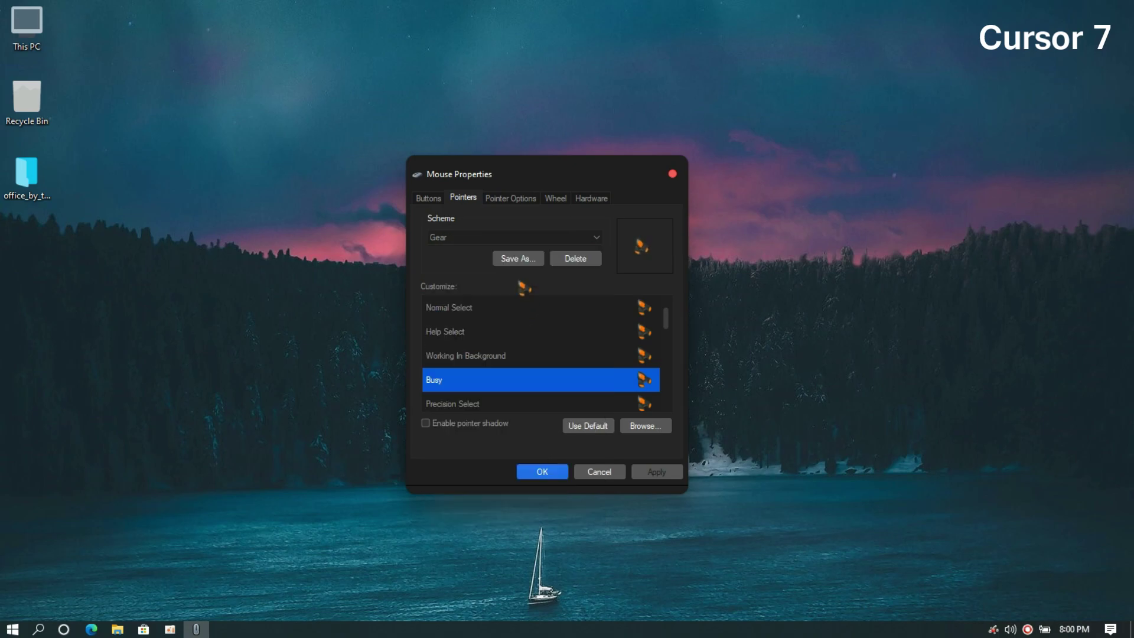
pyautogui.click(520, 278)
pyautogui.click(662, 471)
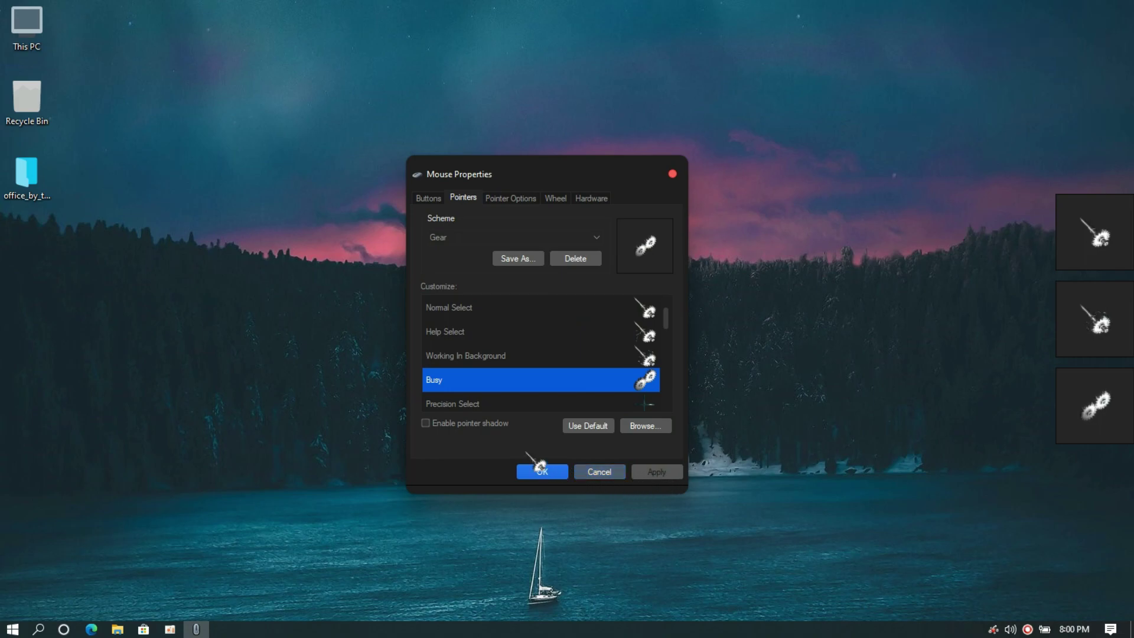
# Preview the Gear scheme's Working In Background, Help Select, Precision Select and Normal Select pointers, and try the cursor by opening This PC
pyautogui.click(474, 362)
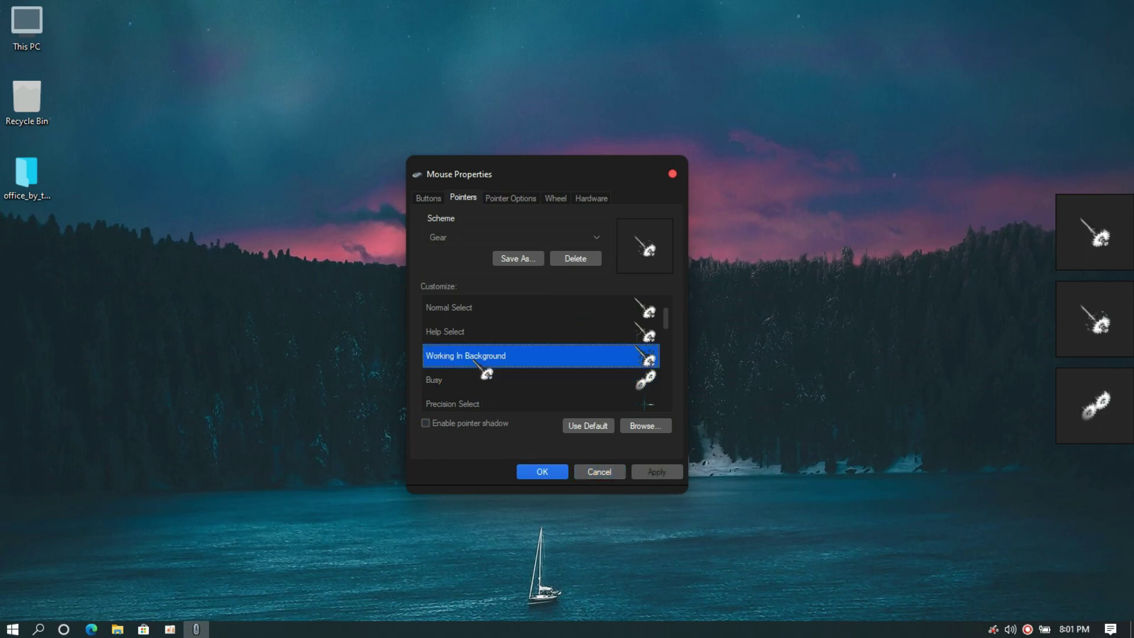
pyautogui.click(482, 332)
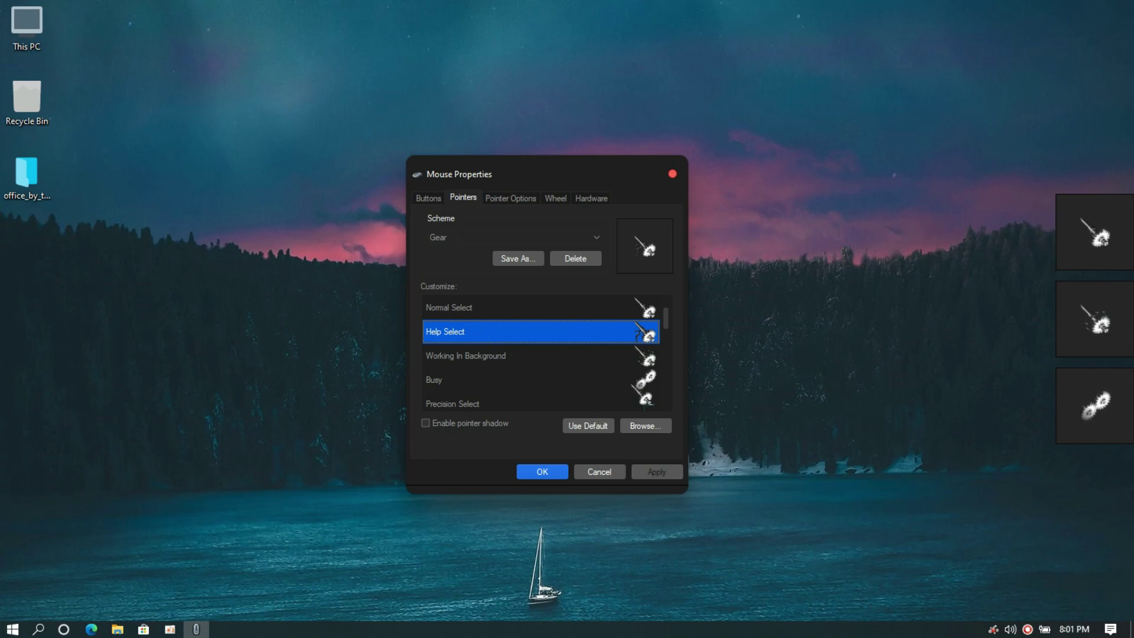
pyautogui.click(633, 384)
pyautogui.scroll(-1, 633, 385)
pyautogui.click(632, 380)
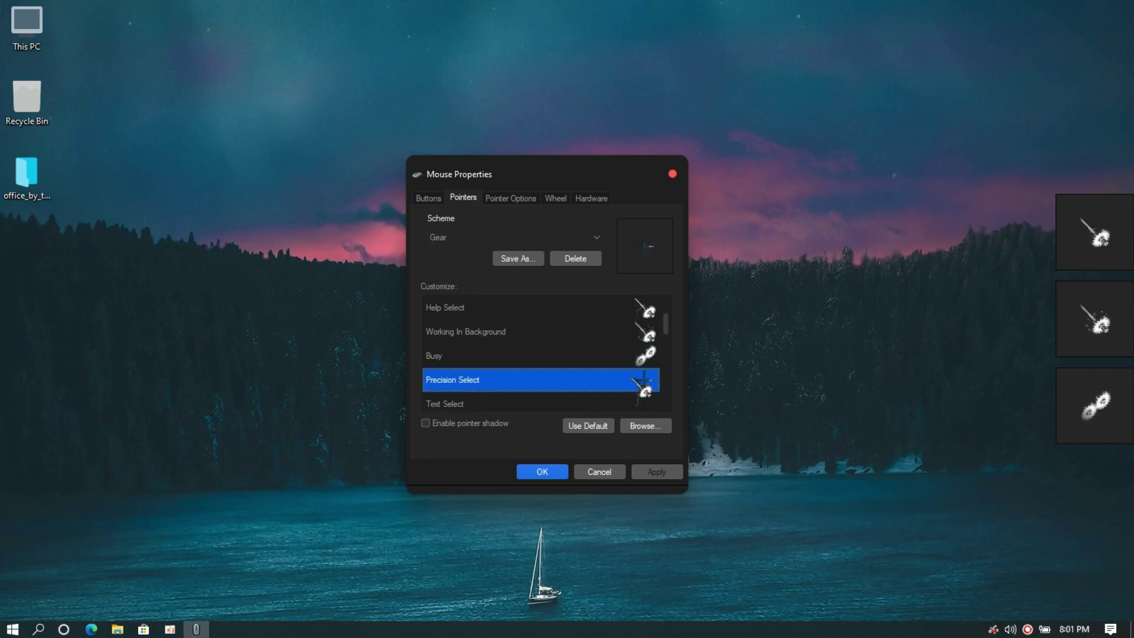
pyautogui.scroll(1, 633, 378)
pyautogui.click(644, 308)
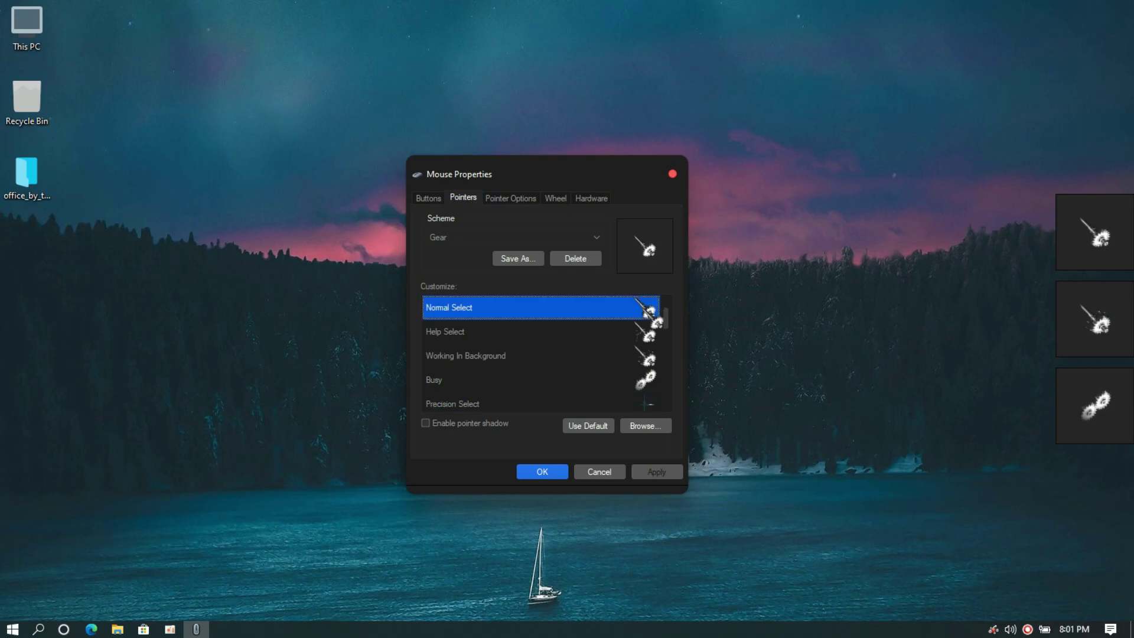
pyautogui.doubleClick(55, 40)
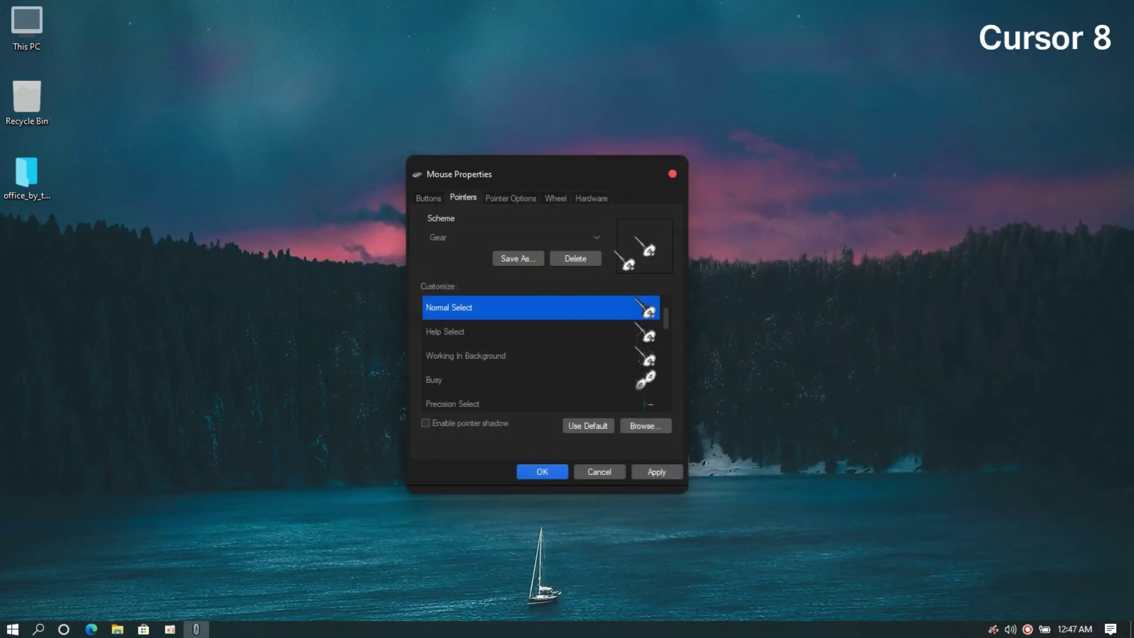
# Switch the pointer scheme to Parasite and apply it, agreeing to replace the original scheme
pyautogui.click(594, 240)
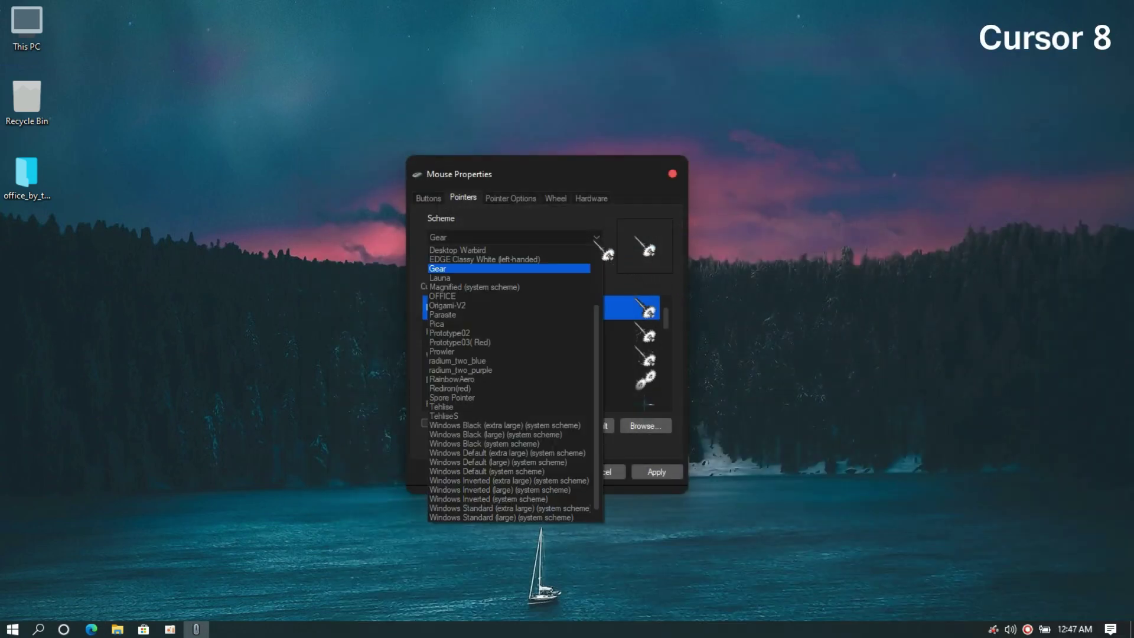
pyautogui.click(521, 315)
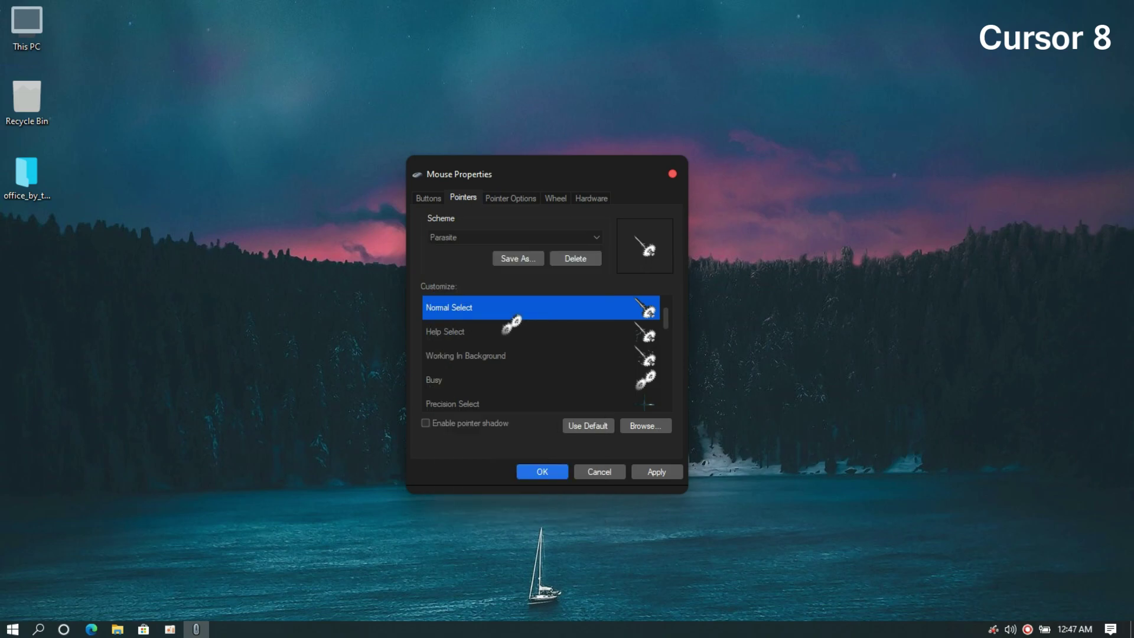
pyautogui.click(656, 472)
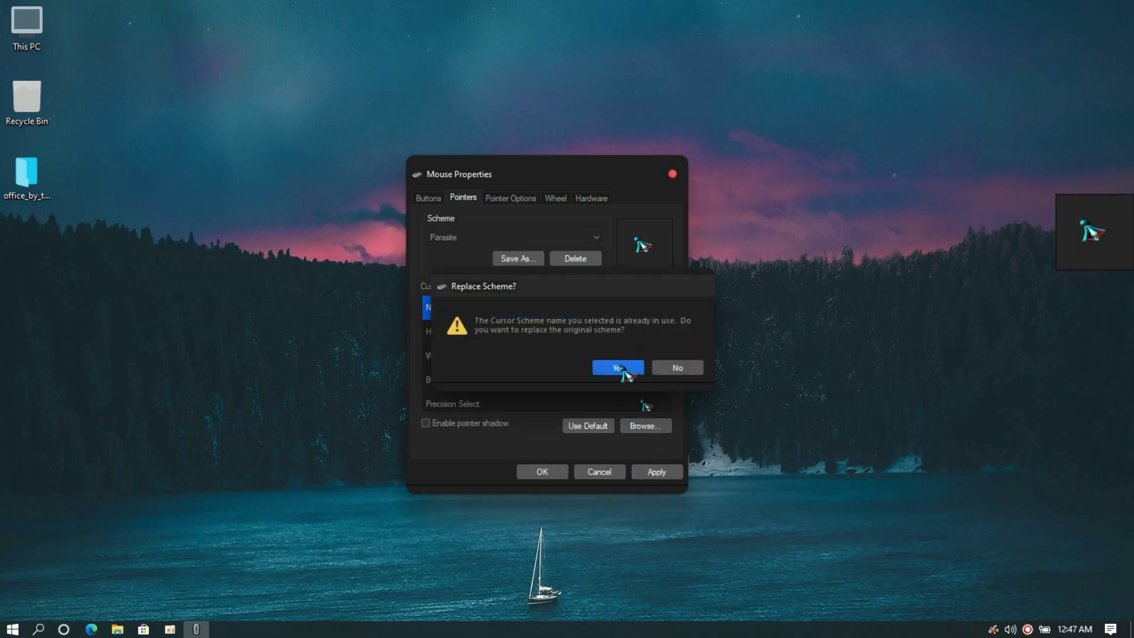
pyautogui.click(619, 368)
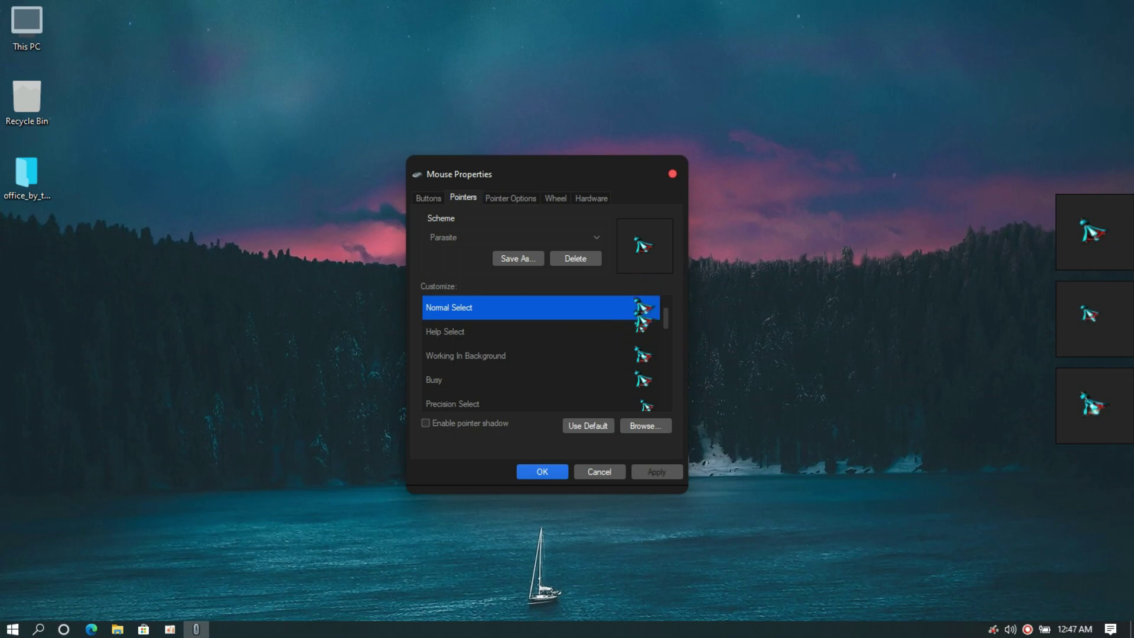
# Preview the Parasite pointers from Help Select through Precision Select, and try the cursor by opening This PC
pyautogui.click(449, 331)
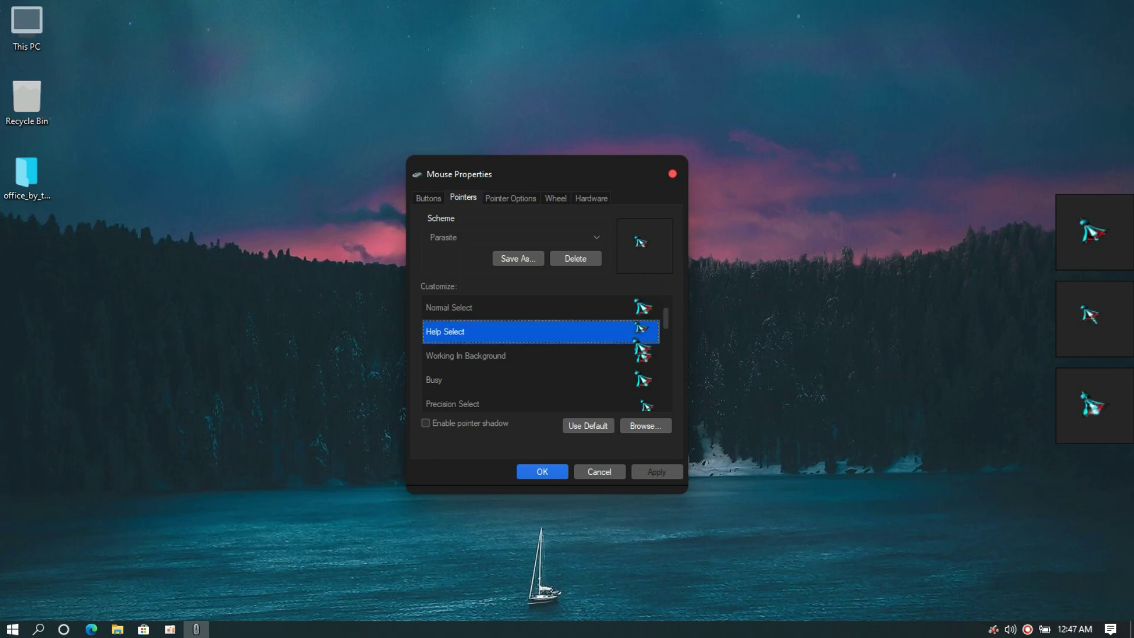
pyautogui.click(465, 356)
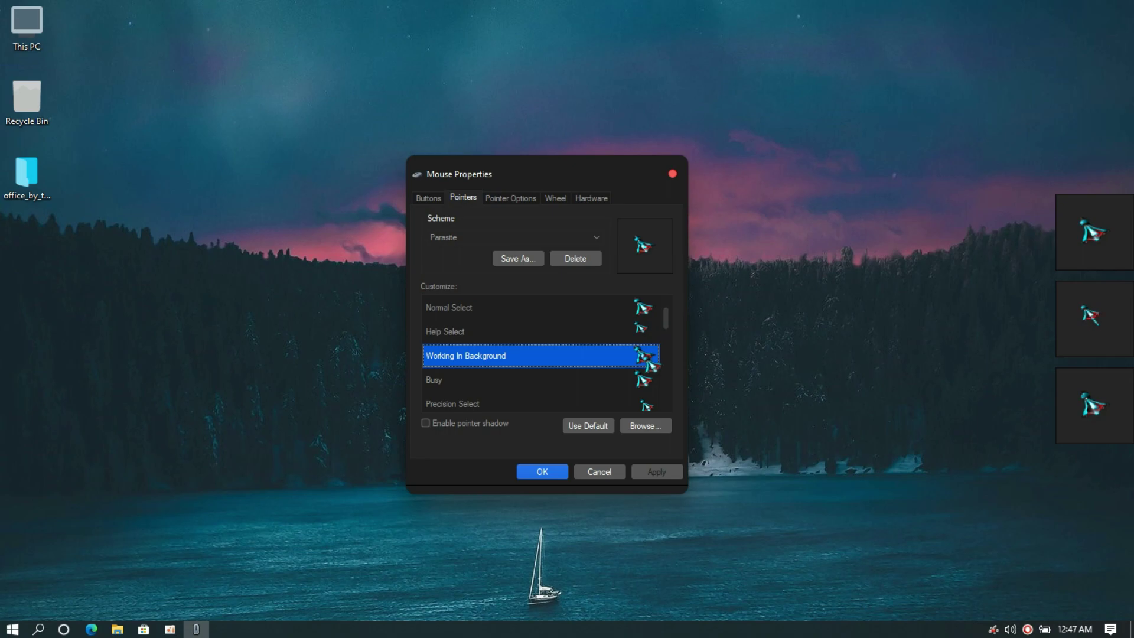
pyautogui.click(645, 383)
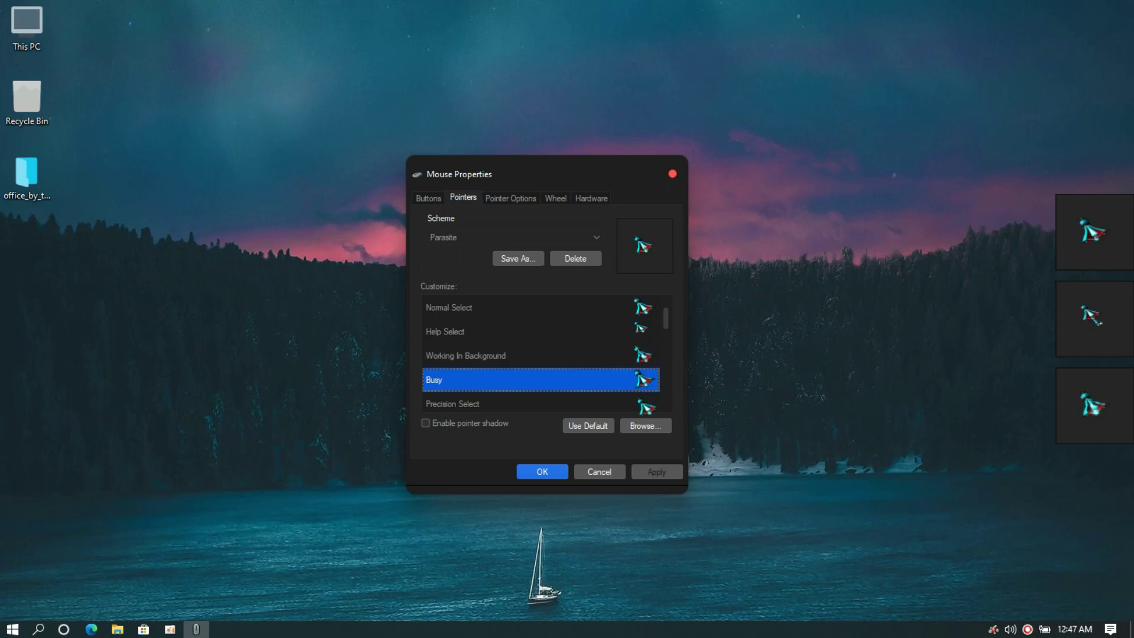
pyautogui.click(644, 403)
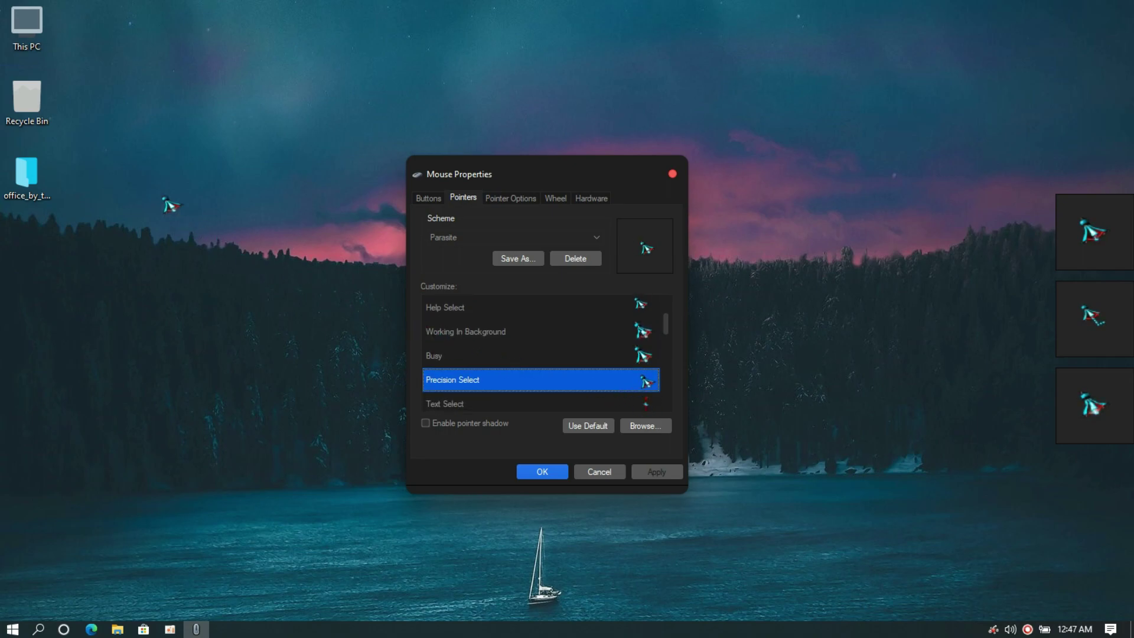
pyautogui.click(34, 39)
pyautogui.doubleClick(33, 38)
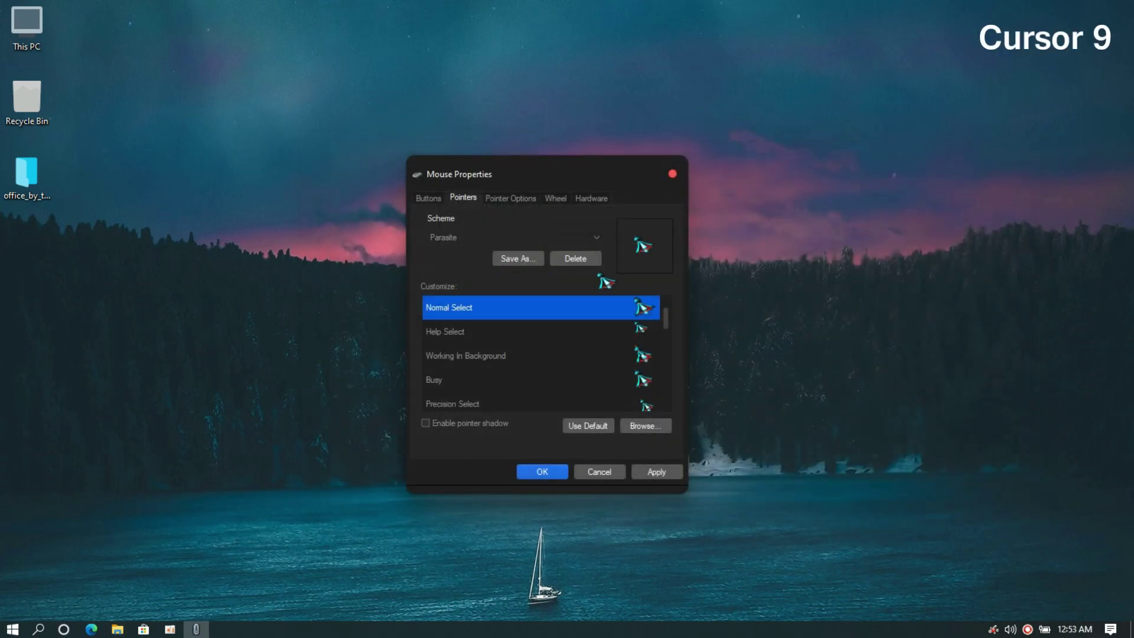
# Switch the pointer scheme to radium_two_purple and apply it
pyautogui.click(584, 239)
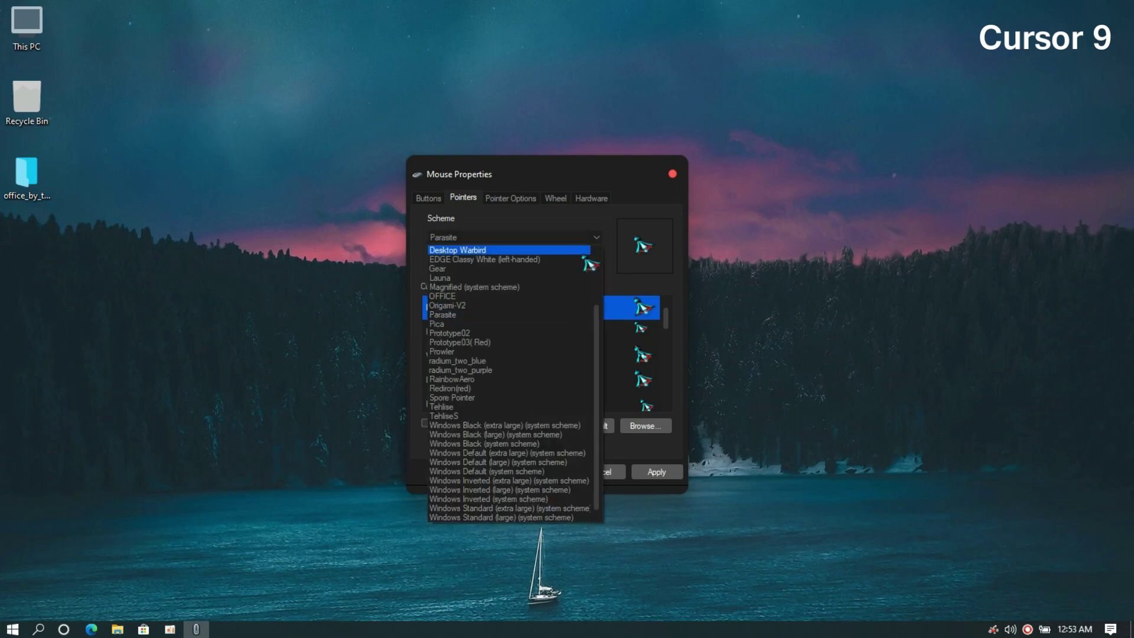
pyautogui.click(547, 370)
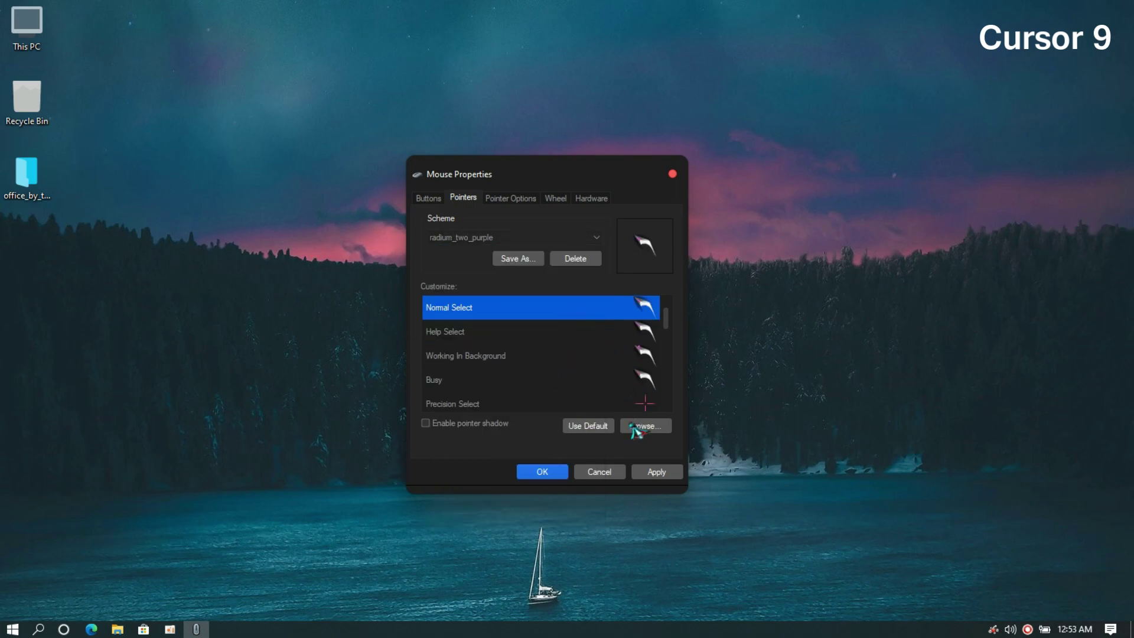
pyautogui.click(639, 477)
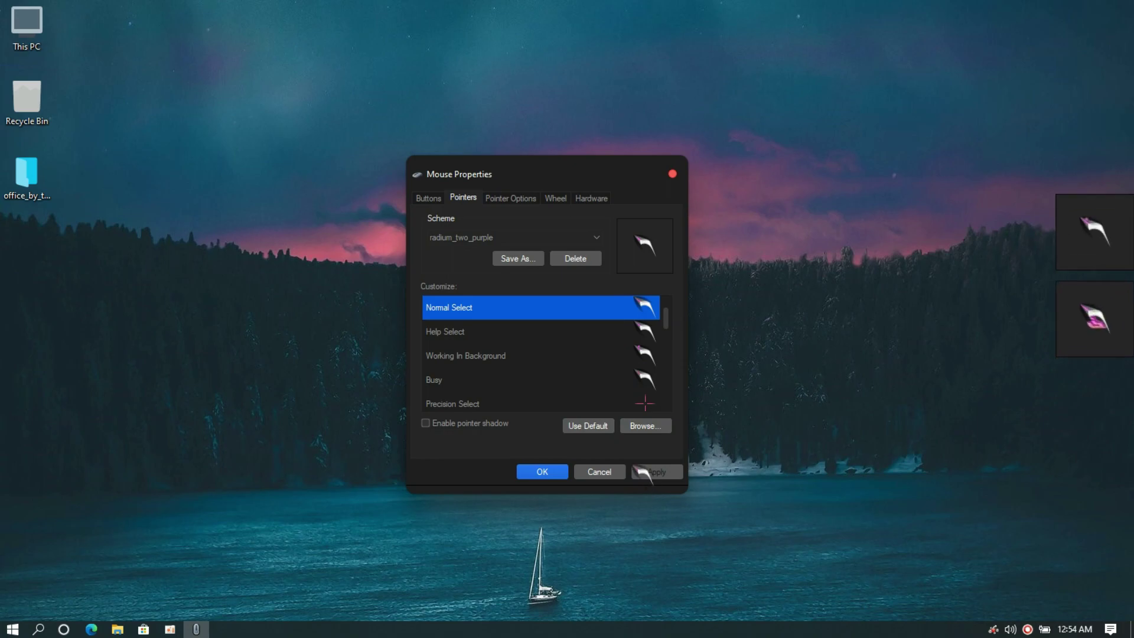
# Preview the radium_two_purple pointers from Help Select through Busy, and try the cursor by opening and closing This PC
pyautogui.click(636, 323)
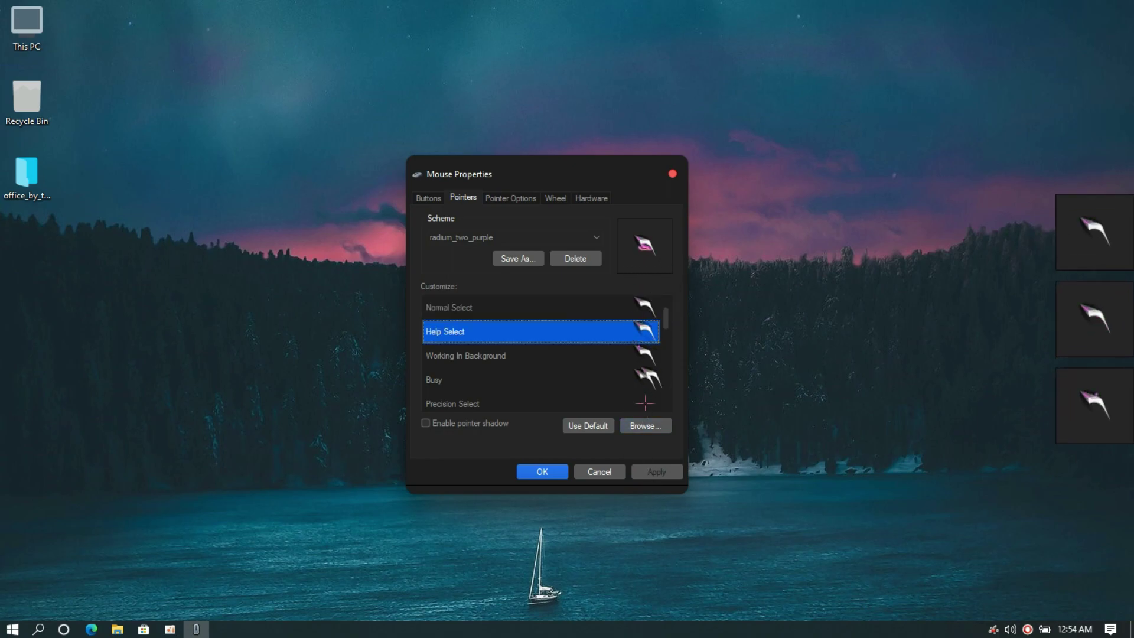
pyautogui.click(640, 361)
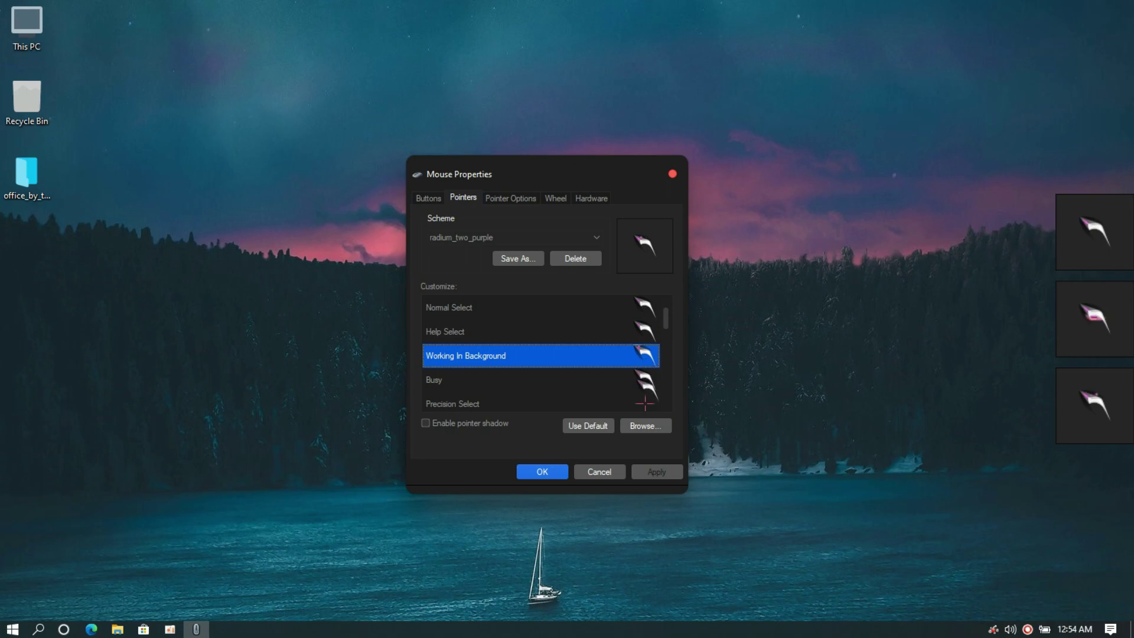
pyautogui.click(638, 378)
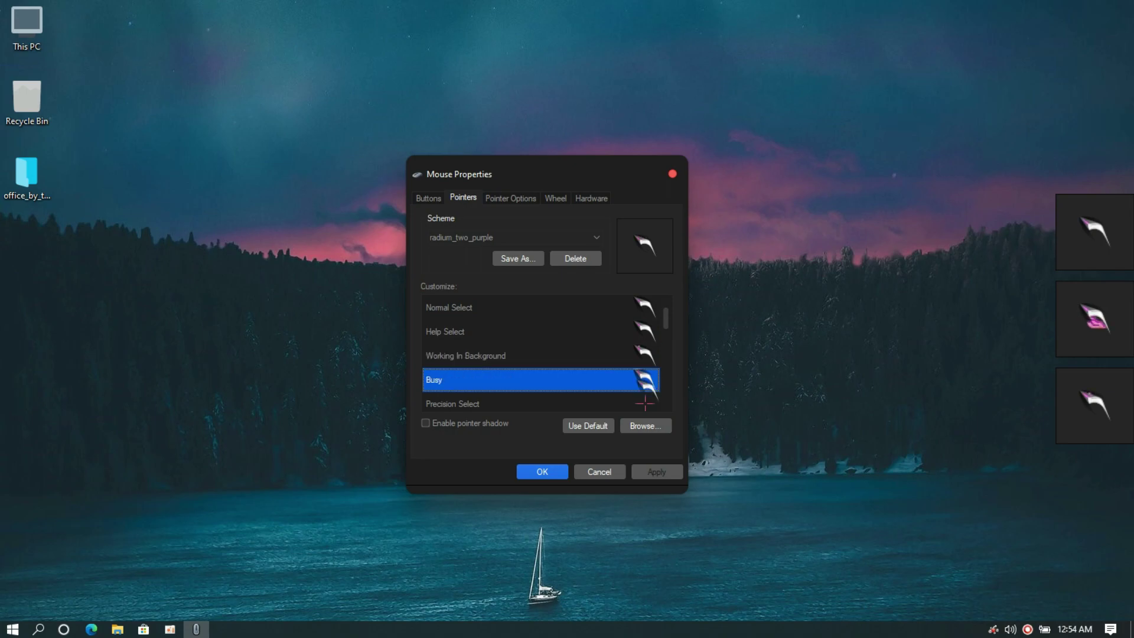
pyautogui.doubleClick(28, 35)
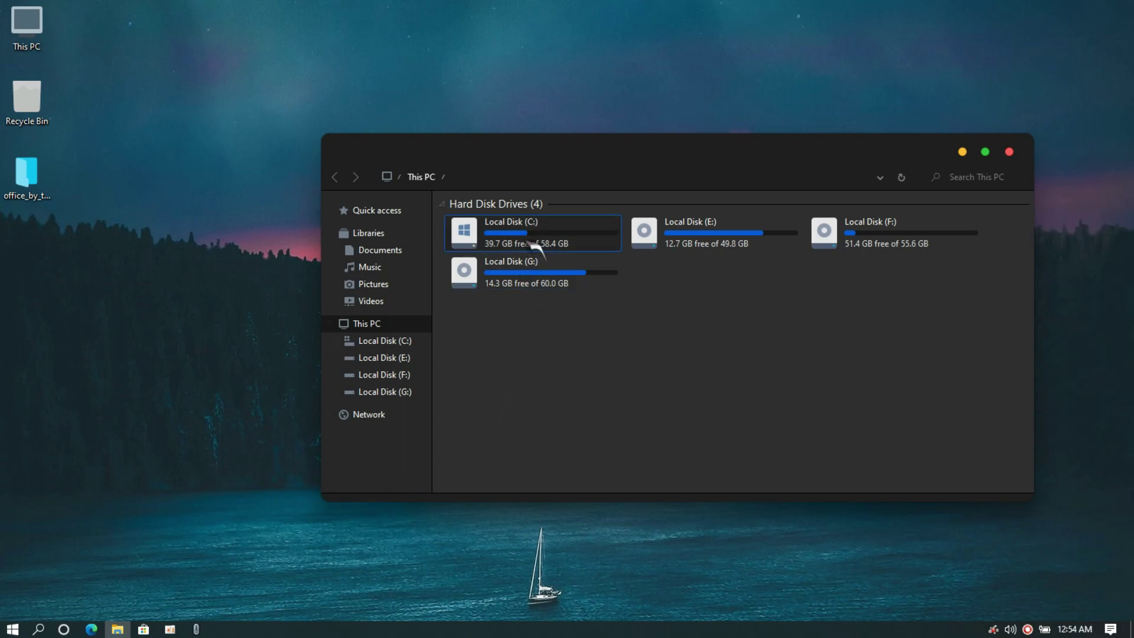
pyautogui.click(1009, 151)
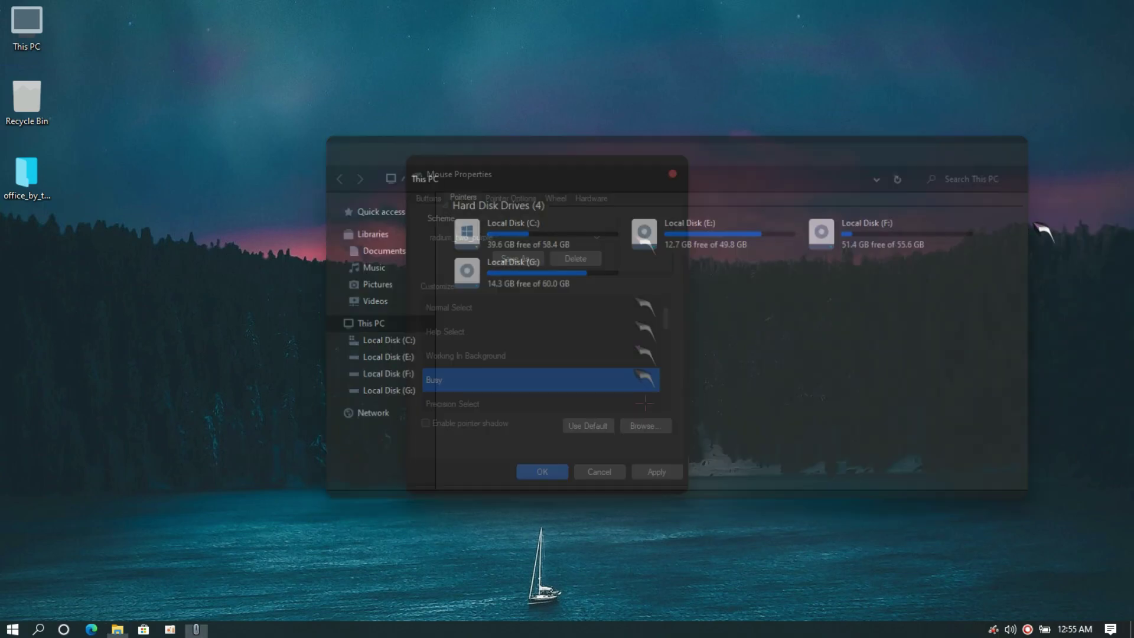
# Apply the radium_two_blue pointer scheme, agreeing to replace the original, and preview its Normal Select and Help Select pointers
pyautogui.click(589, 232)
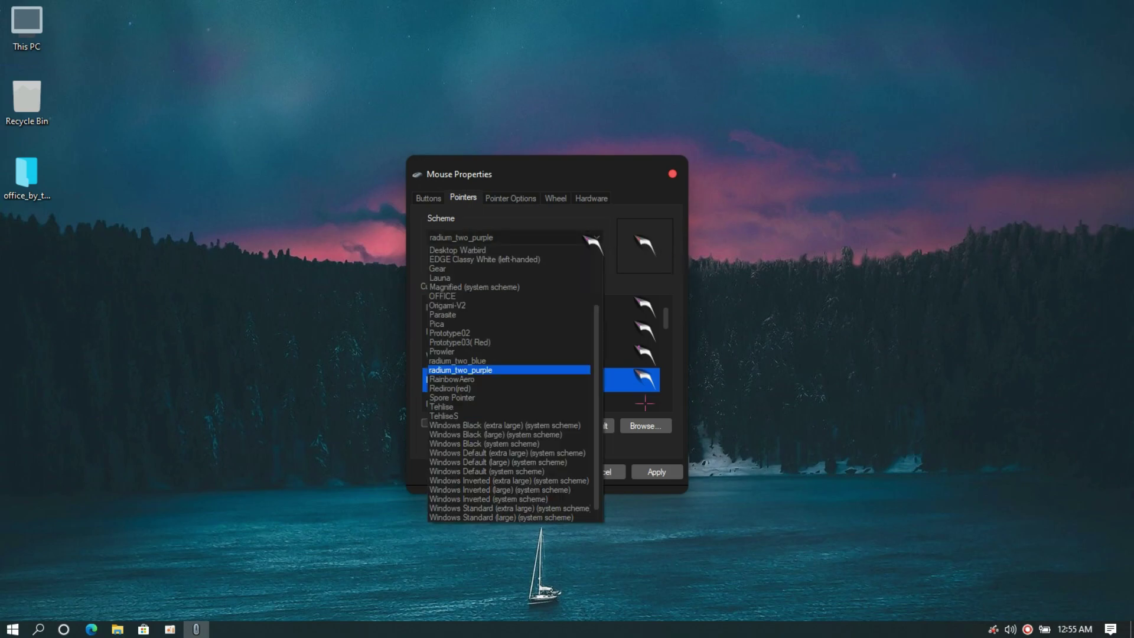
pyautogui.click(534, 359)
pyautogui.click(656, 471)
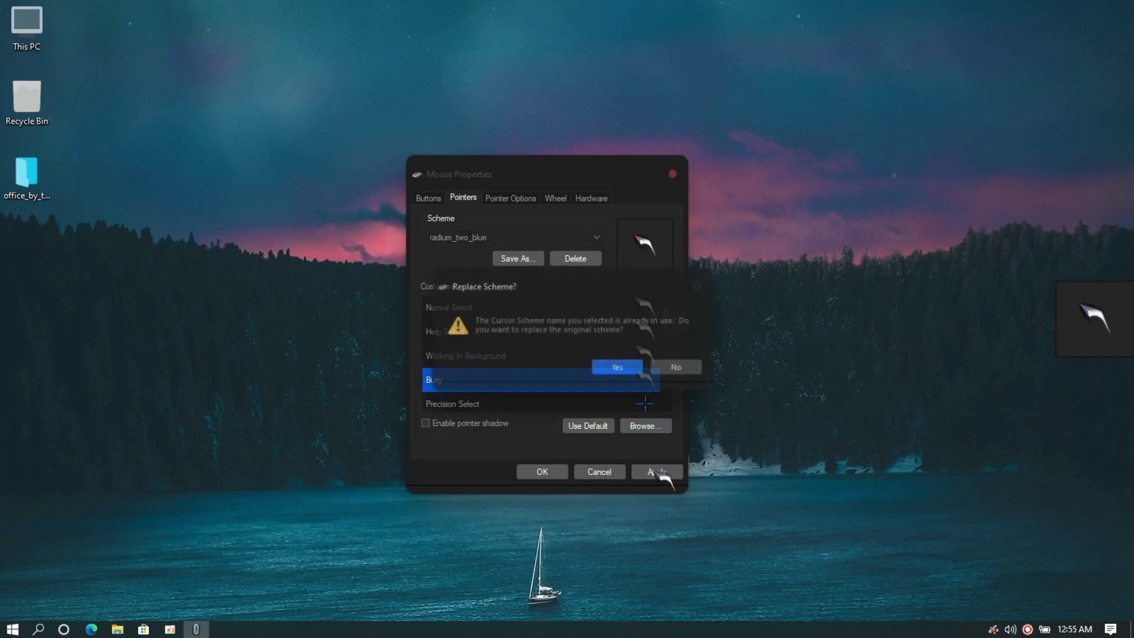
pyautogui.click(617, 367)
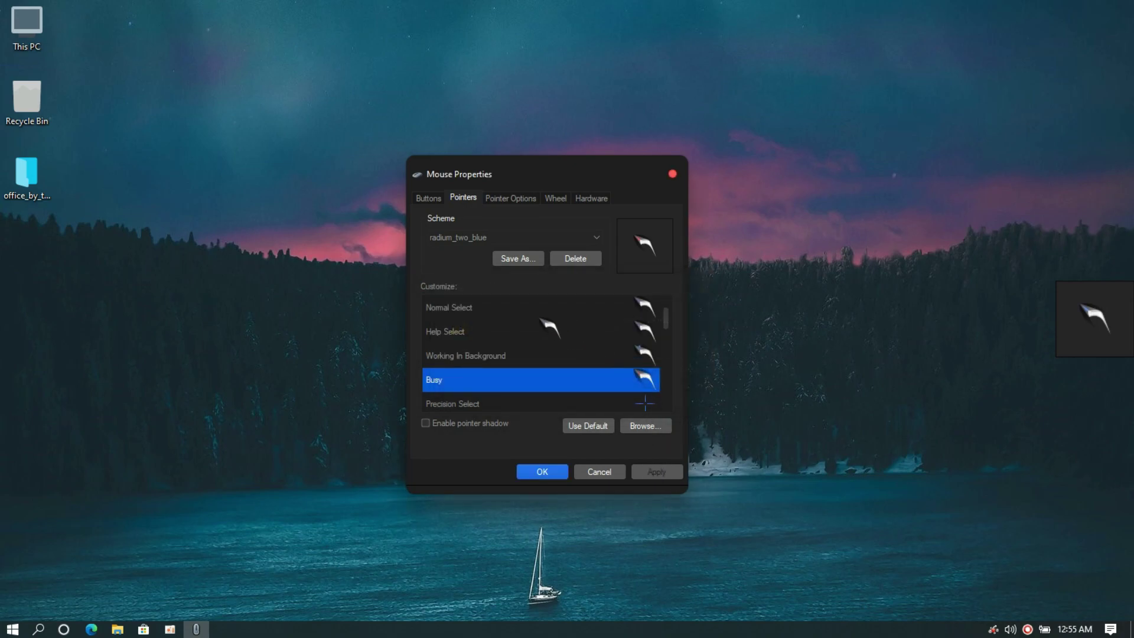
pyautogui.click(638, 311)
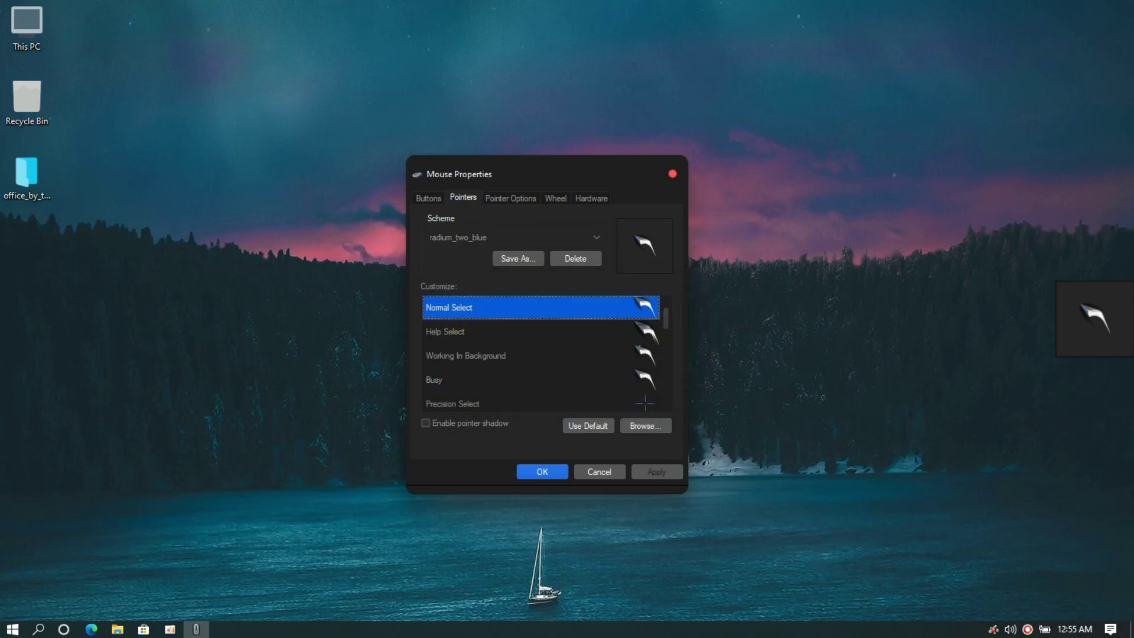
pyautogui.click(640, 327)
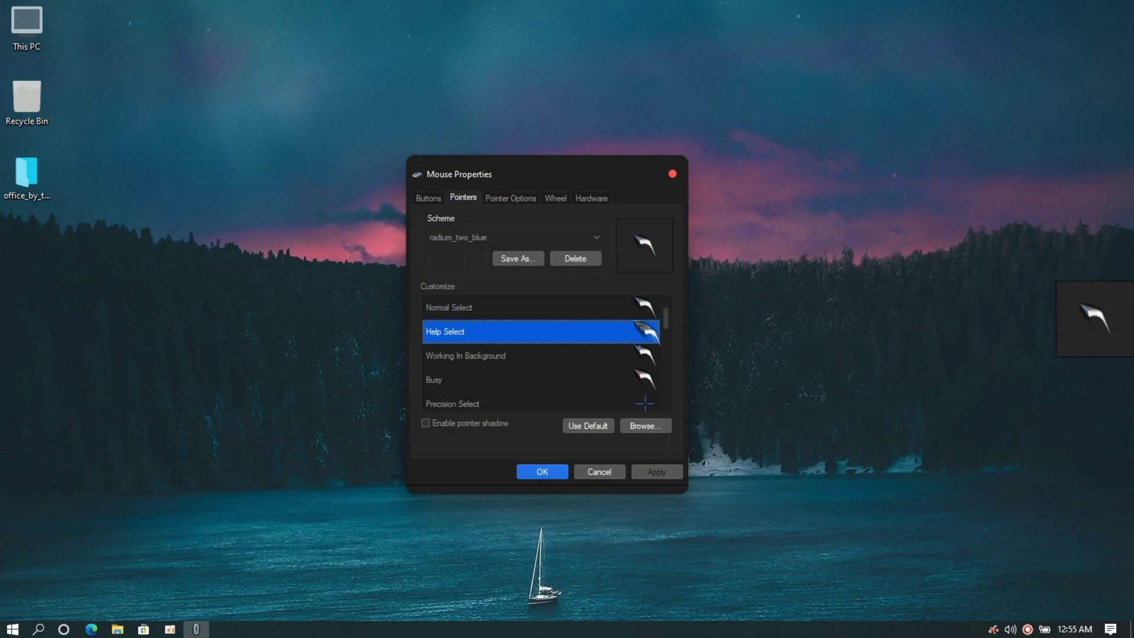
# Switch the pointer scheme to AquaGreen and apply it
pyautogui.click(597, 237)
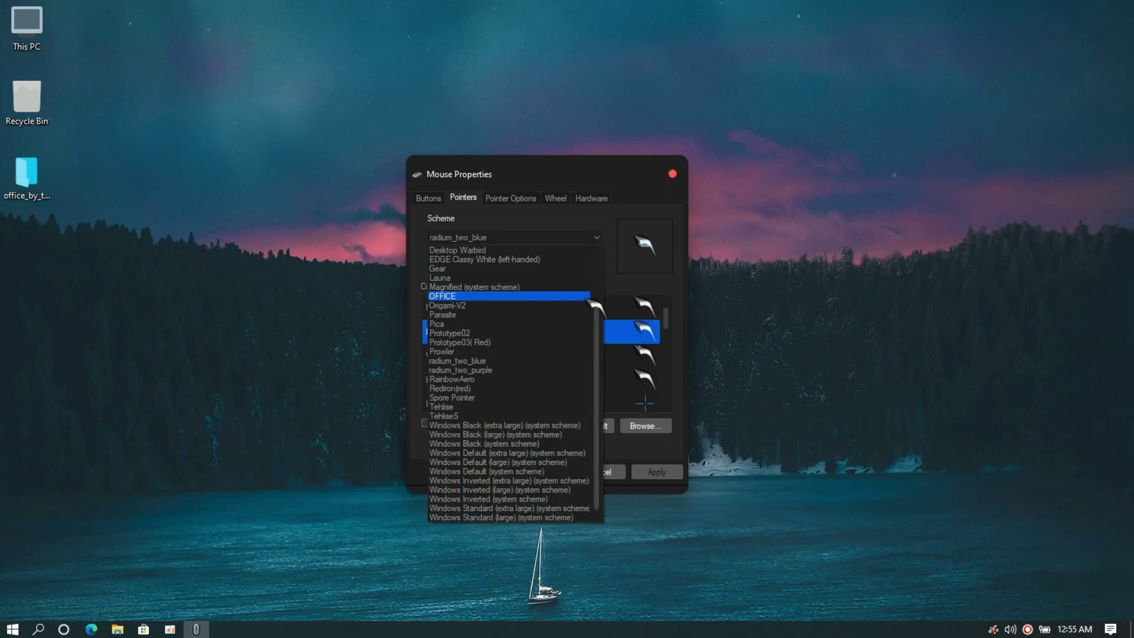
pyautogui.scroll(3, 614, 277)
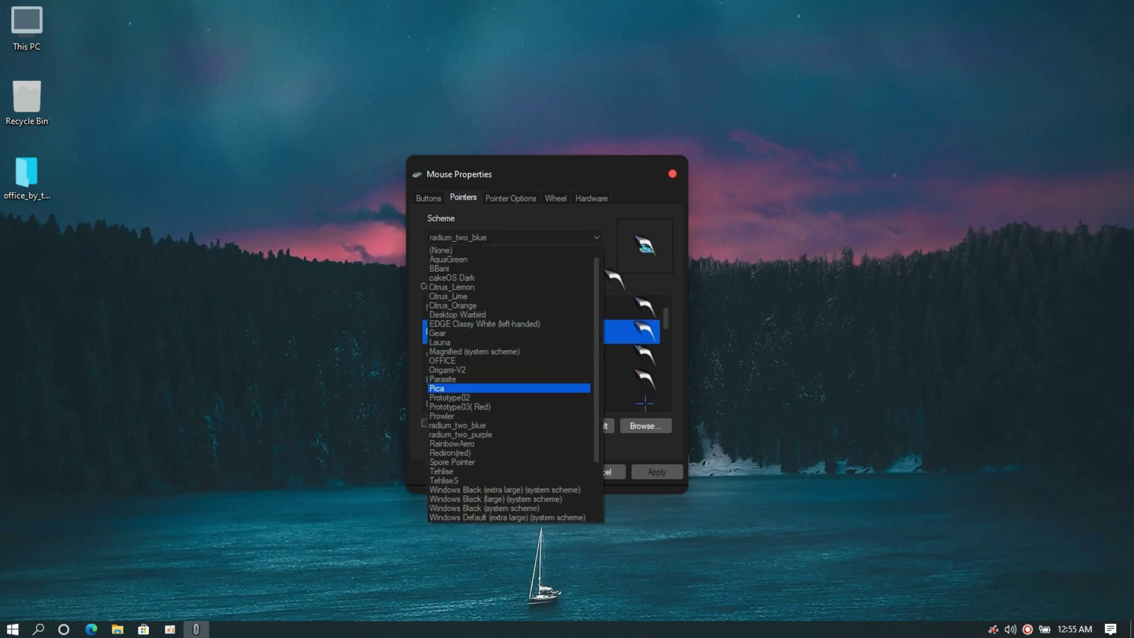
pyautogui.click(473, 260)
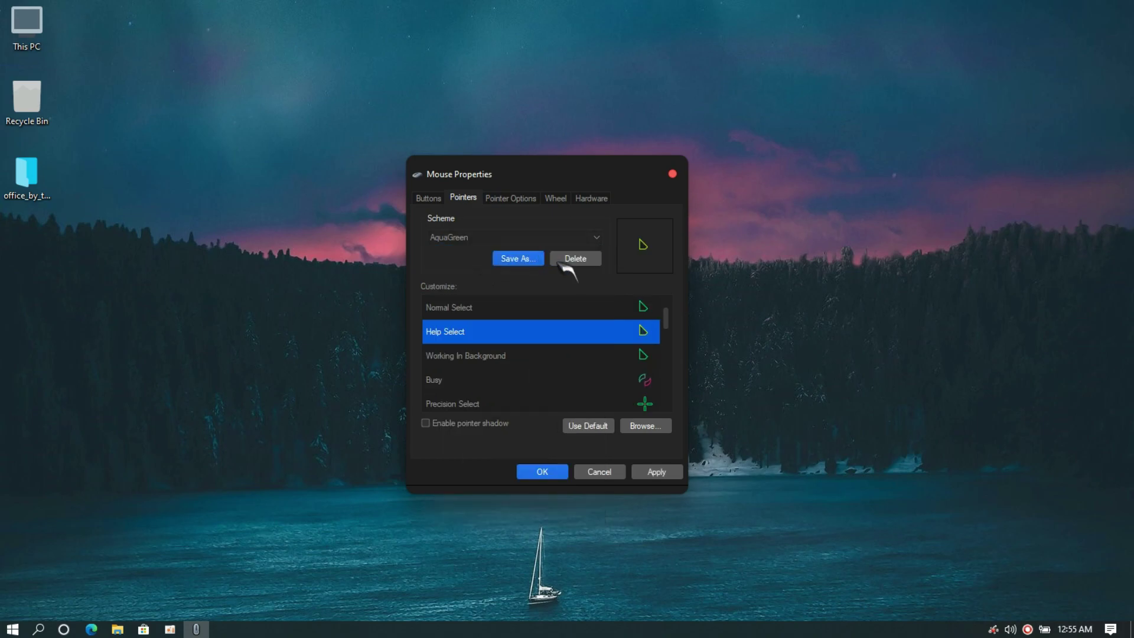
pyautogui.click(655, 472)
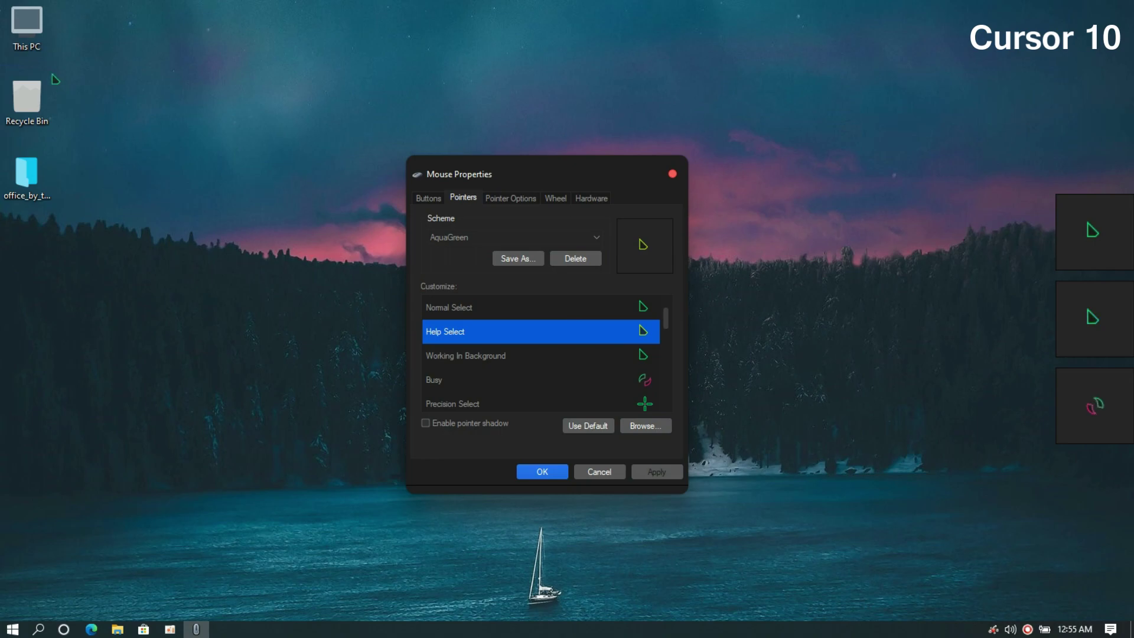
# Try the AquaGreen cursor by opening and closing This PC, and preview its pointers from Normal Select through Busy
pyautogui.doubleClick(28, 41)
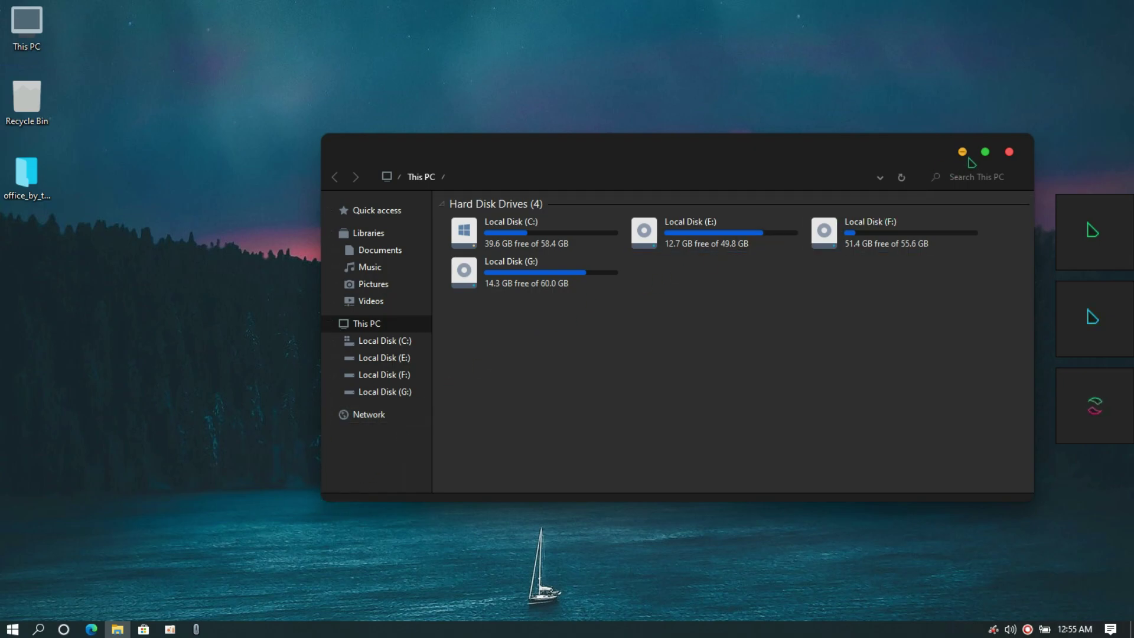
pyautogui.click(1008, 152)
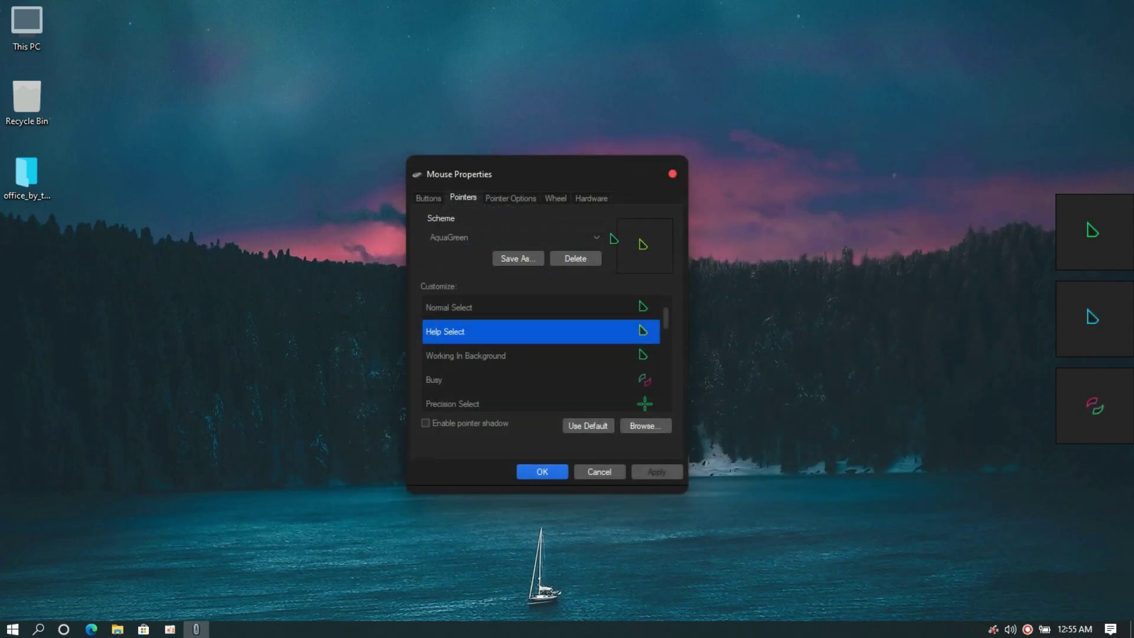
pyautogui.click(626, 315)
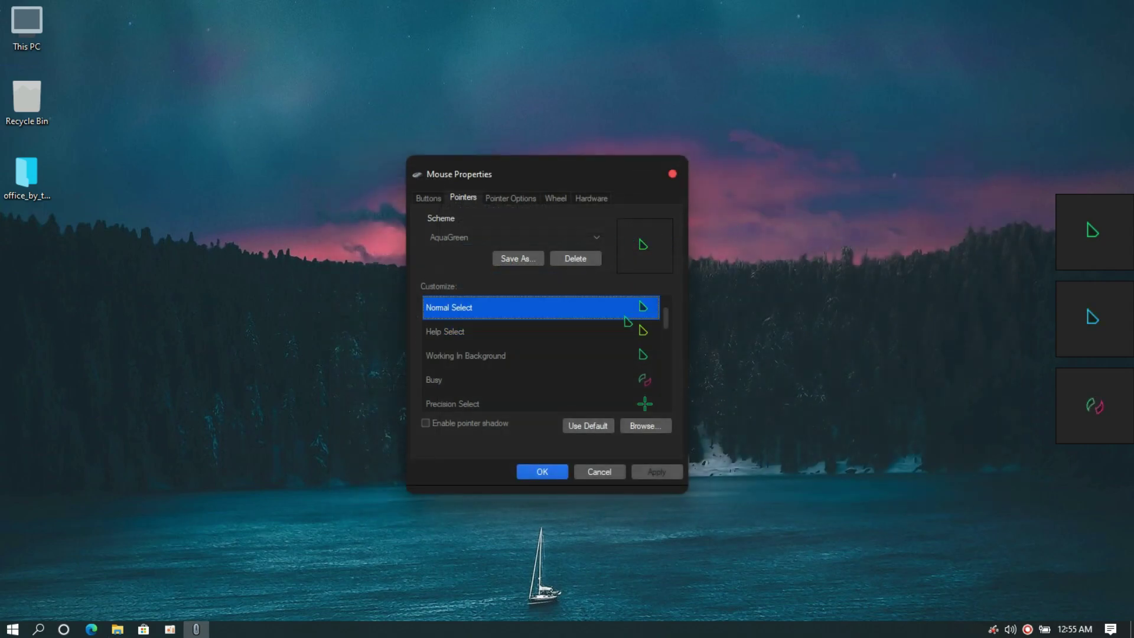
pyautogui.click(628, 337)
pyautogui.click(630, 358)
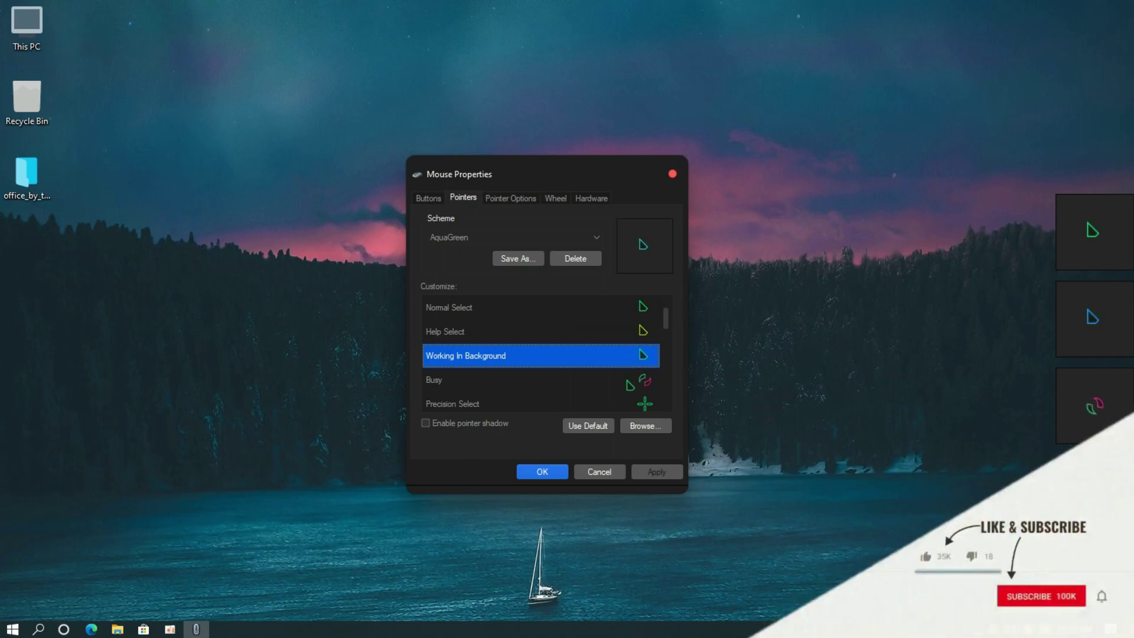
pyautogui.click(630, 385)
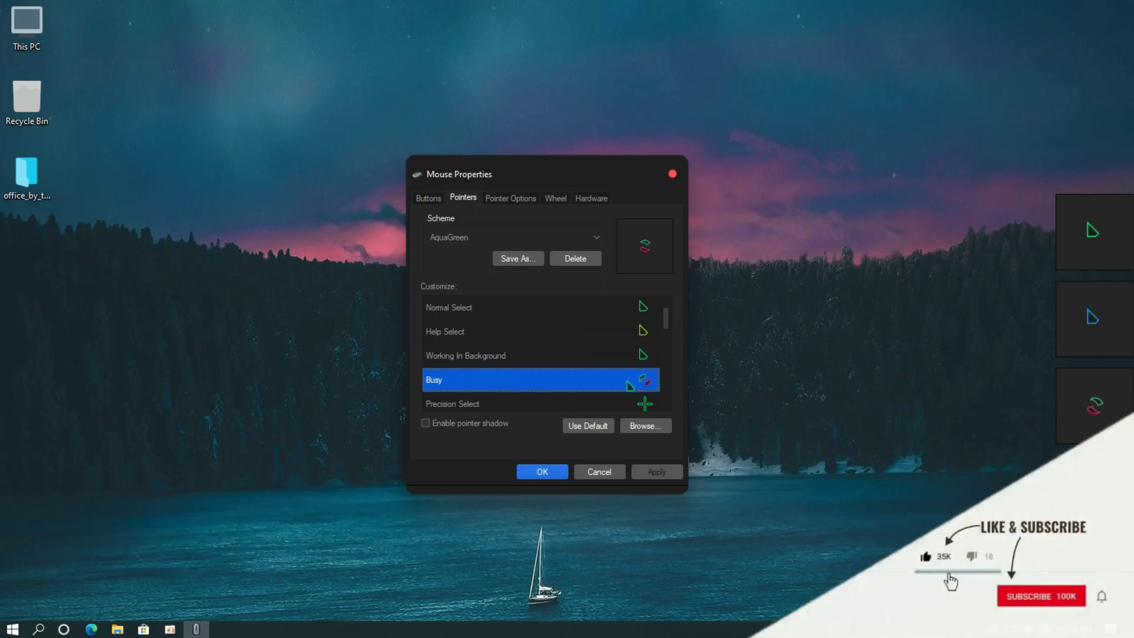